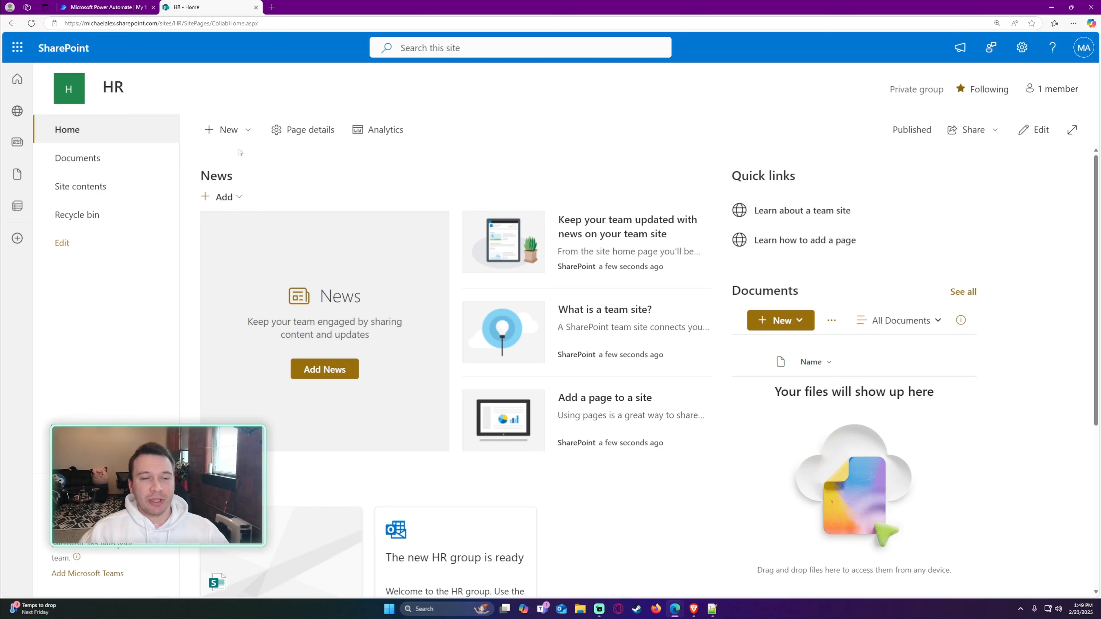
pyautogui.click(226, 130)
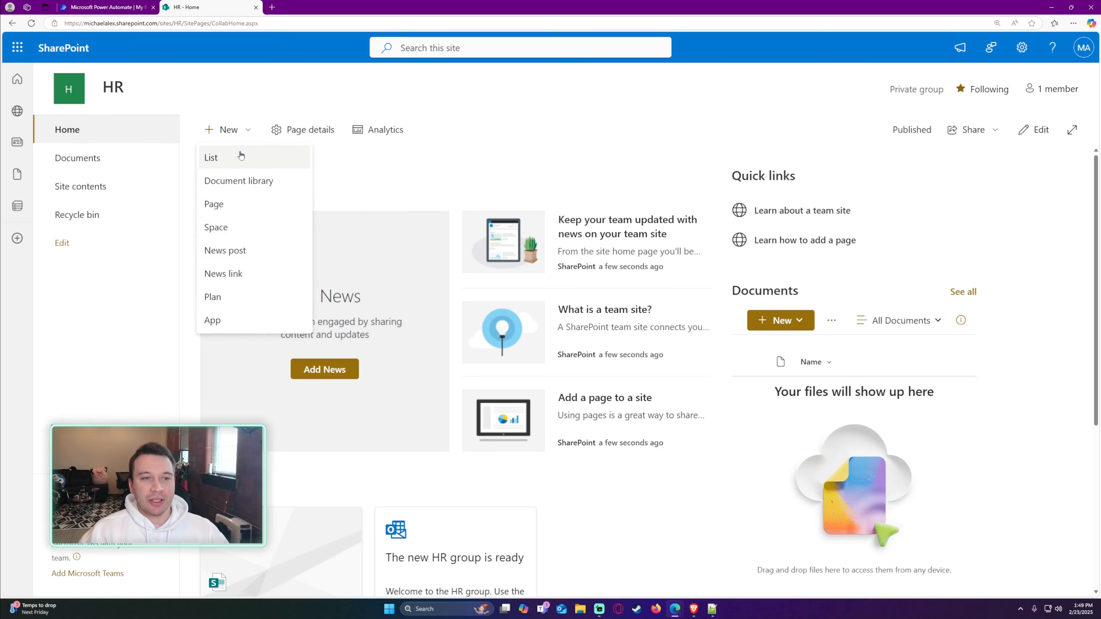
pyautogui.click(246, 162)
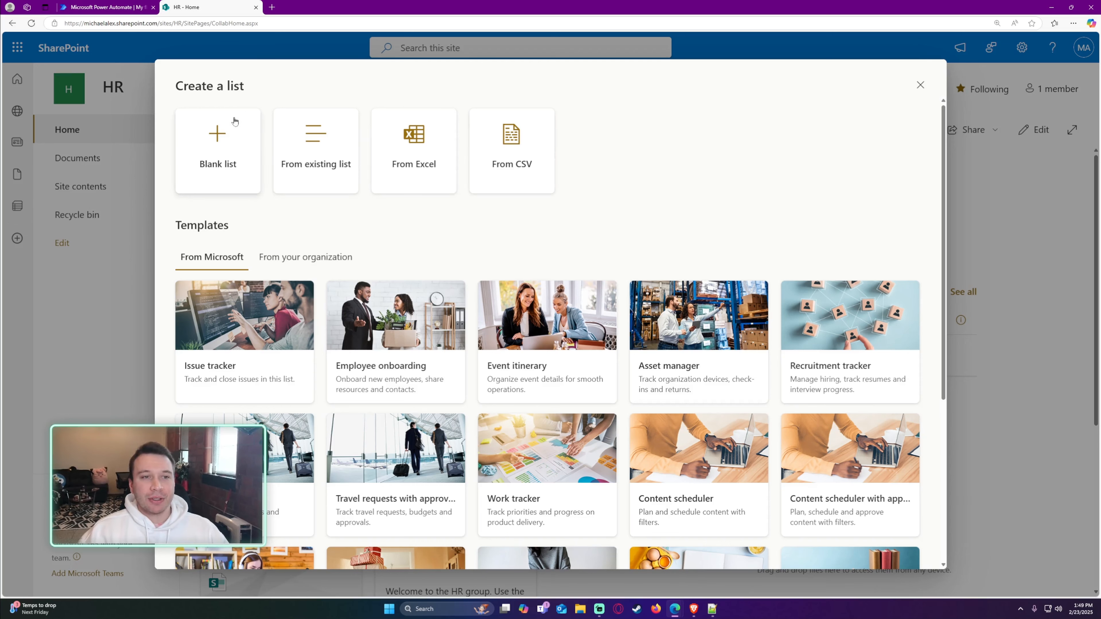
pyautogui.click(920, 85)
# Browse the Microsoft list templates for the HR site and start a blank list instead
pyautogui.click(219, 131)
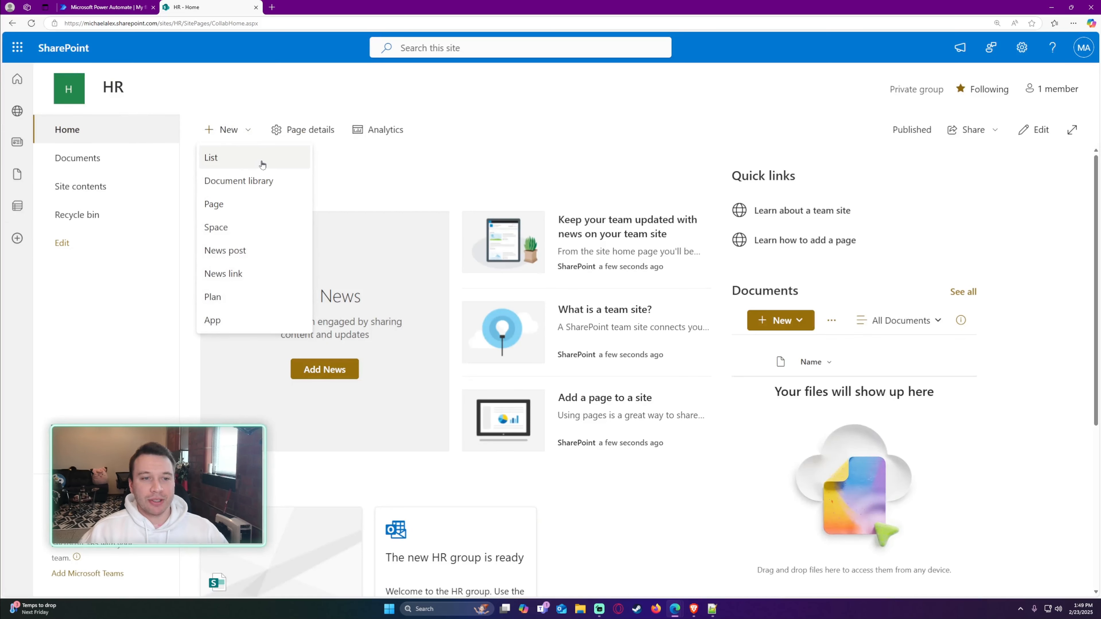
pyautogui.click(243, 162)
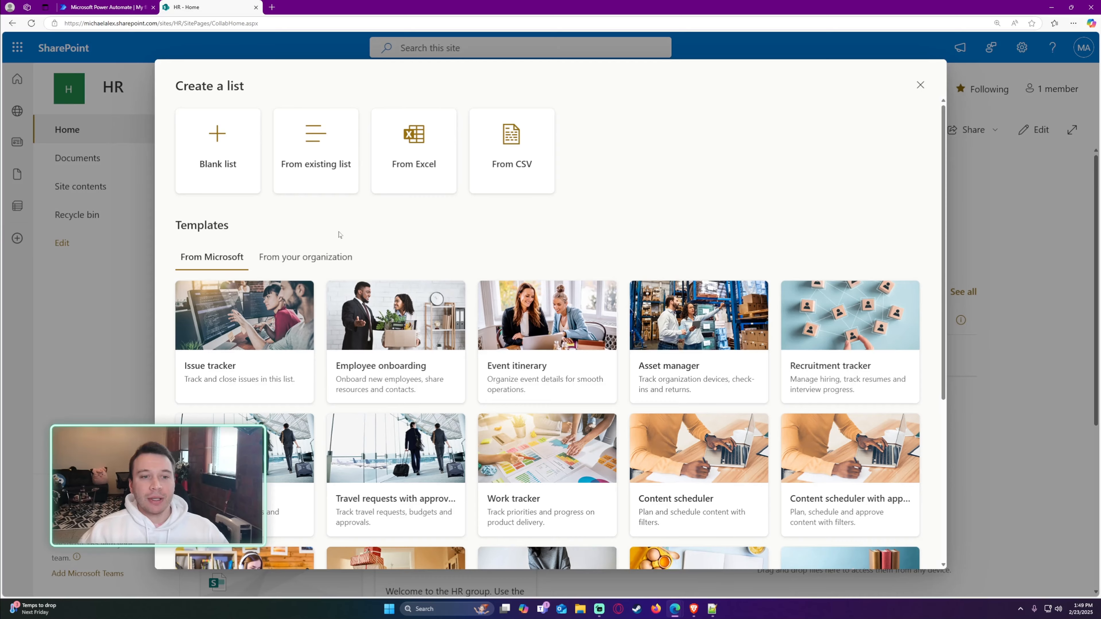
pyautogui.scroll(-5, 290, 311)
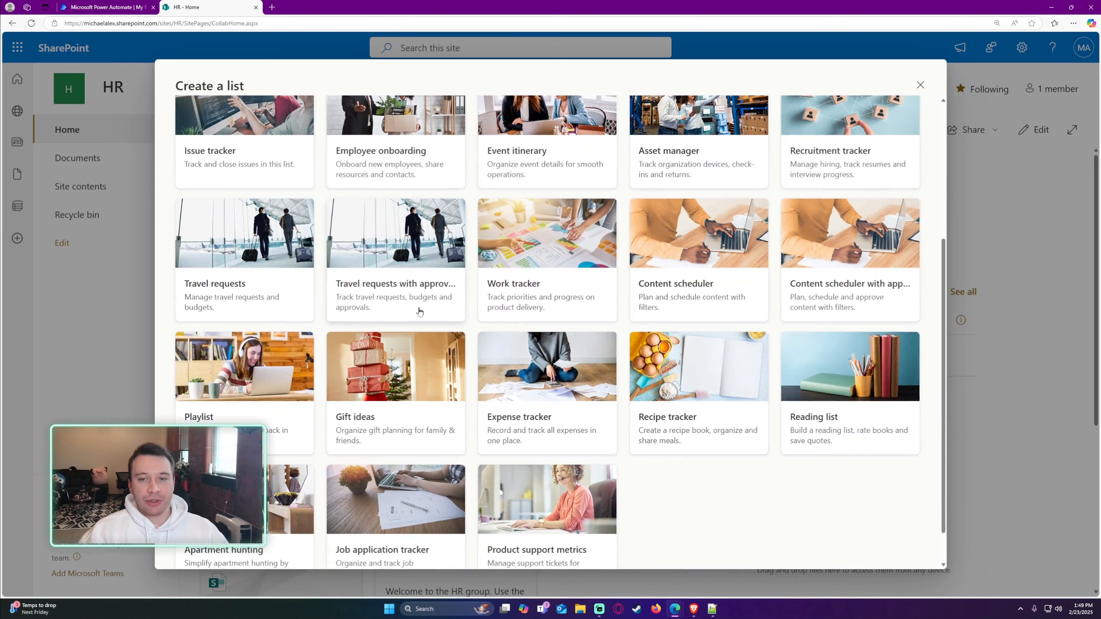
pyautogui.scroll(2, 419, 311)
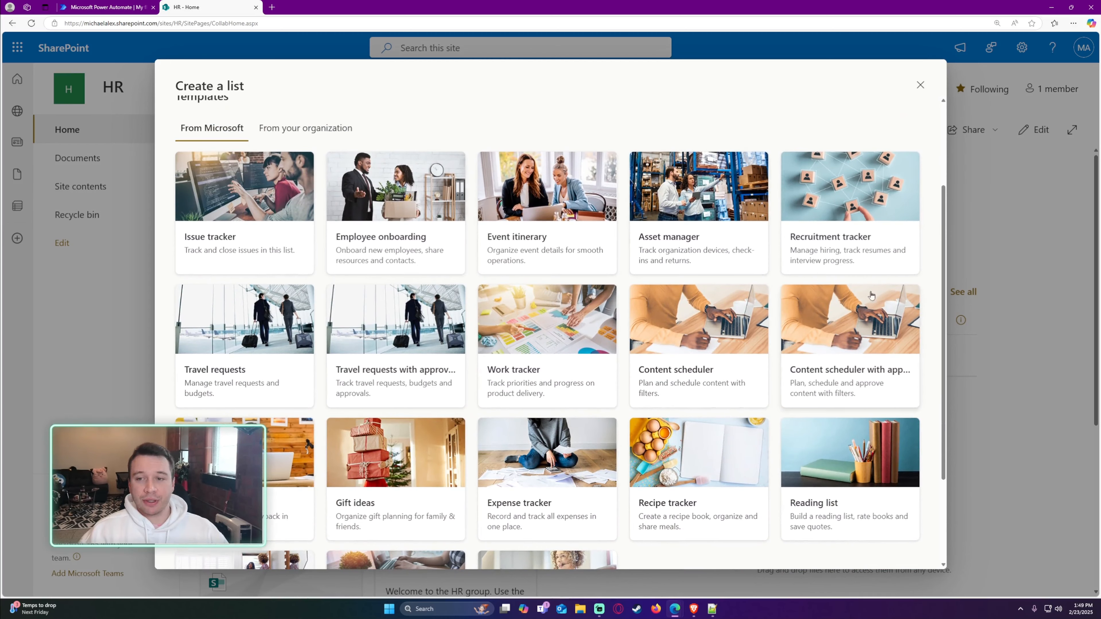
pyautogui.scroll(-3, 818, 337)
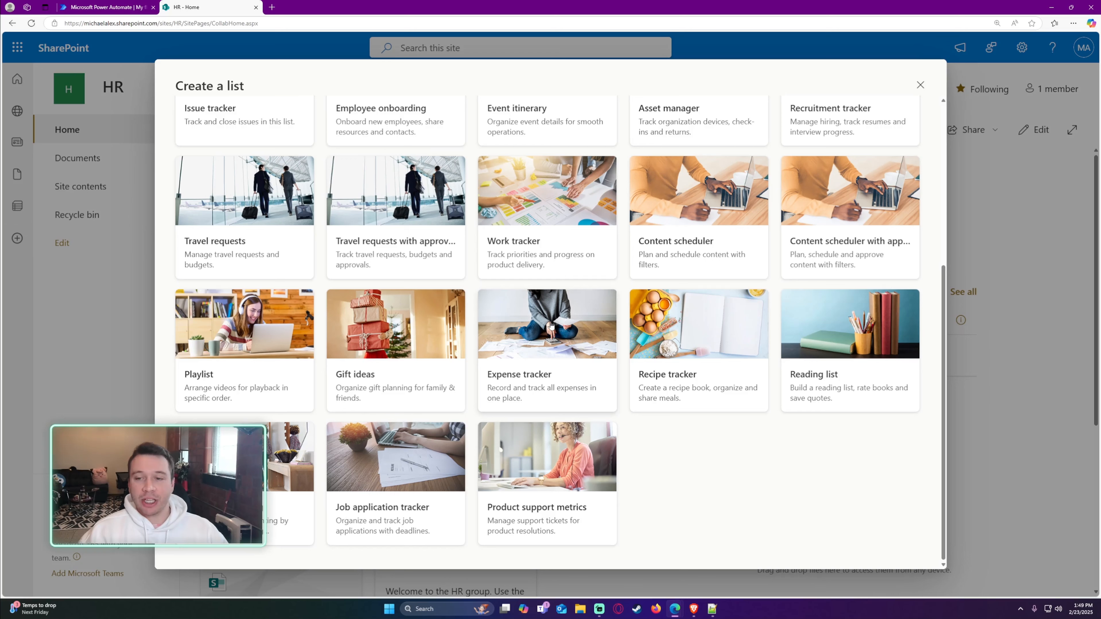
pyautogui.scroll(6, 482, 312)
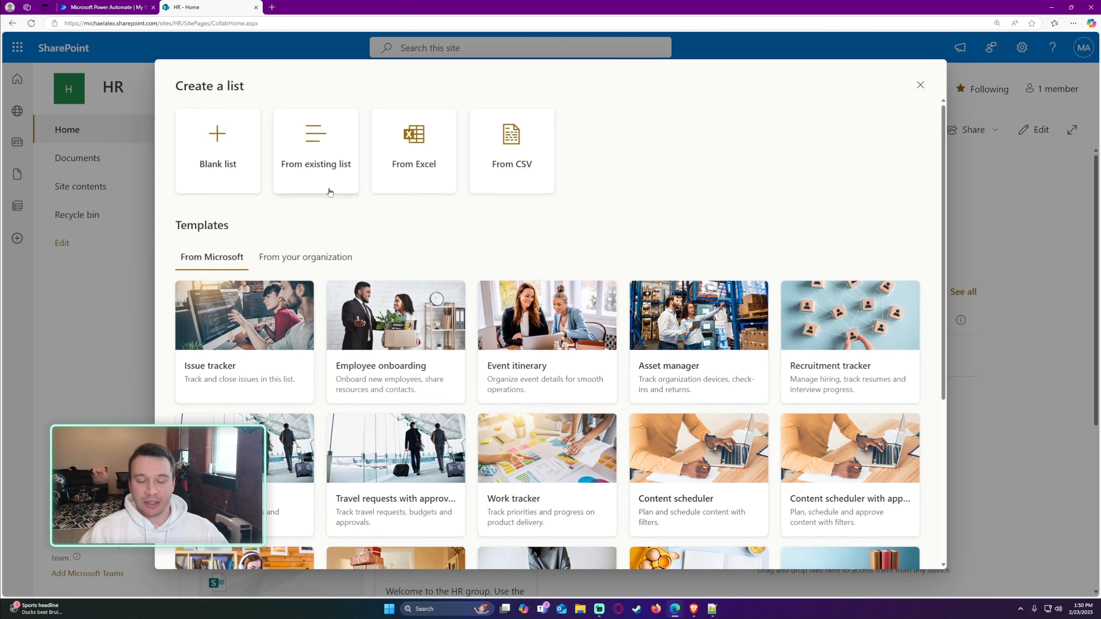
pyautogui.click(217, 177)
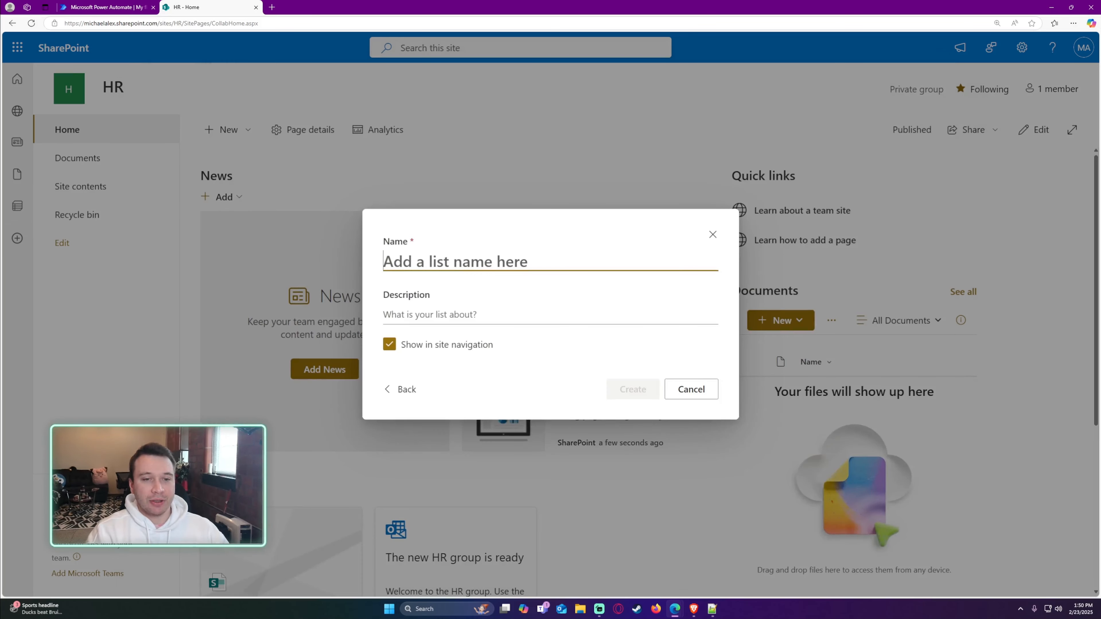
# Name the list Leave Requests, keep it shown in site navigation, and create it
pyautogui.write('Leave RE')
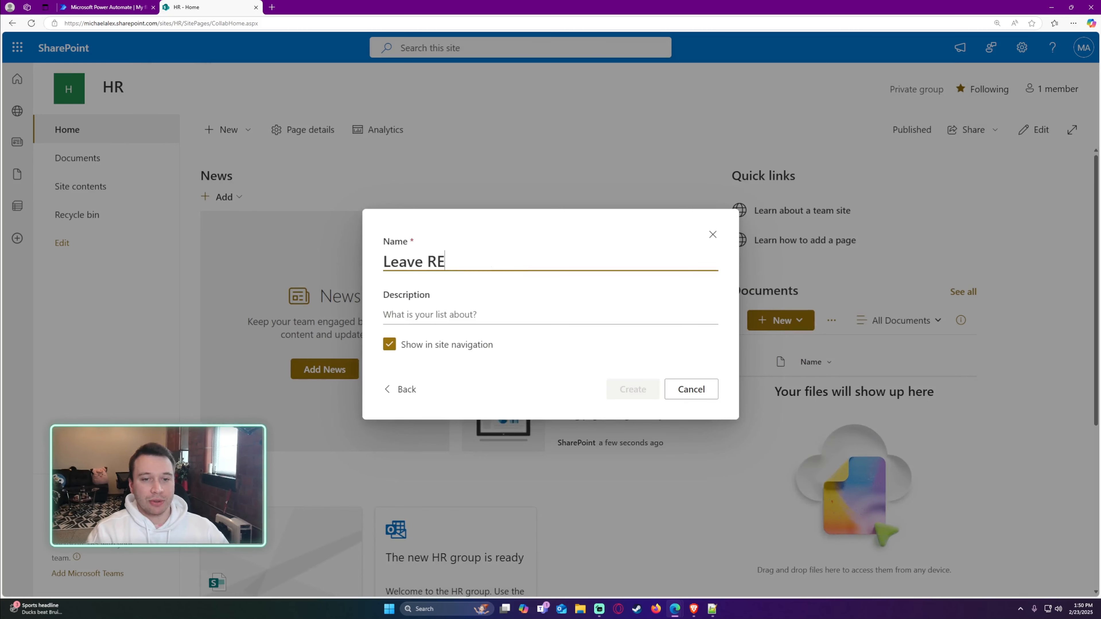
pyautogui.press('BackSpace')
pyautogui.write('equests')
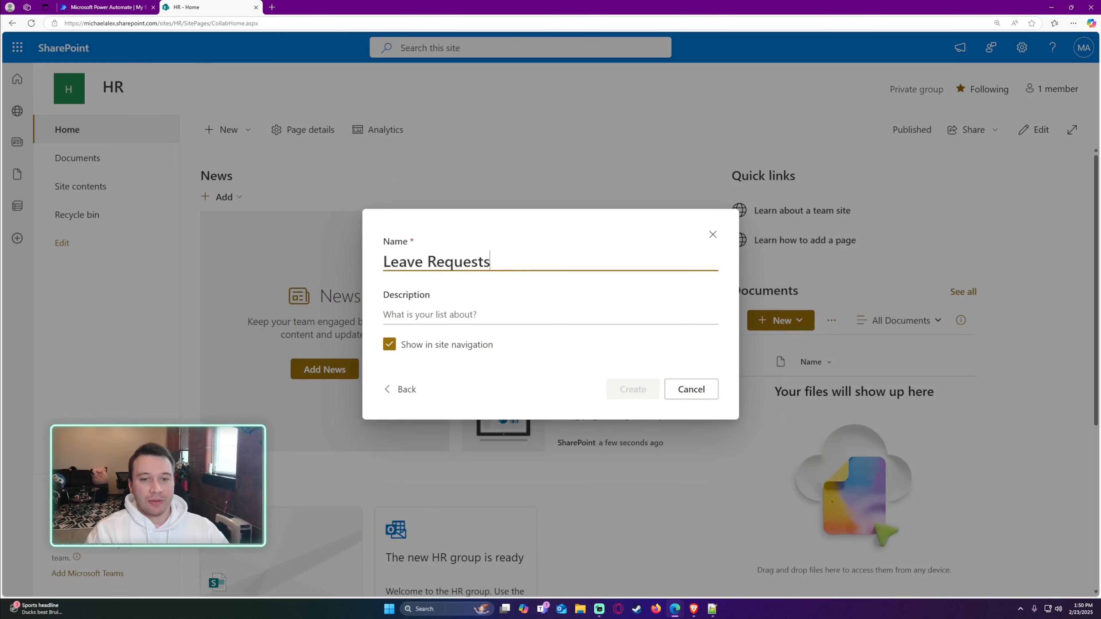
pyautogui.press('Tab')
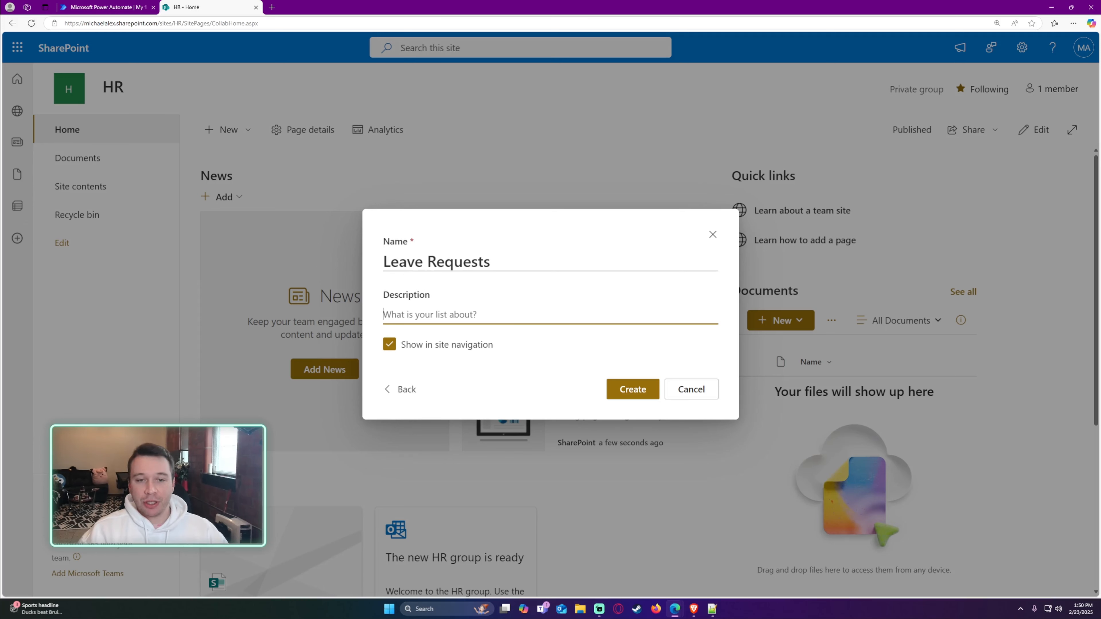
pyautogui.click(443, 348)
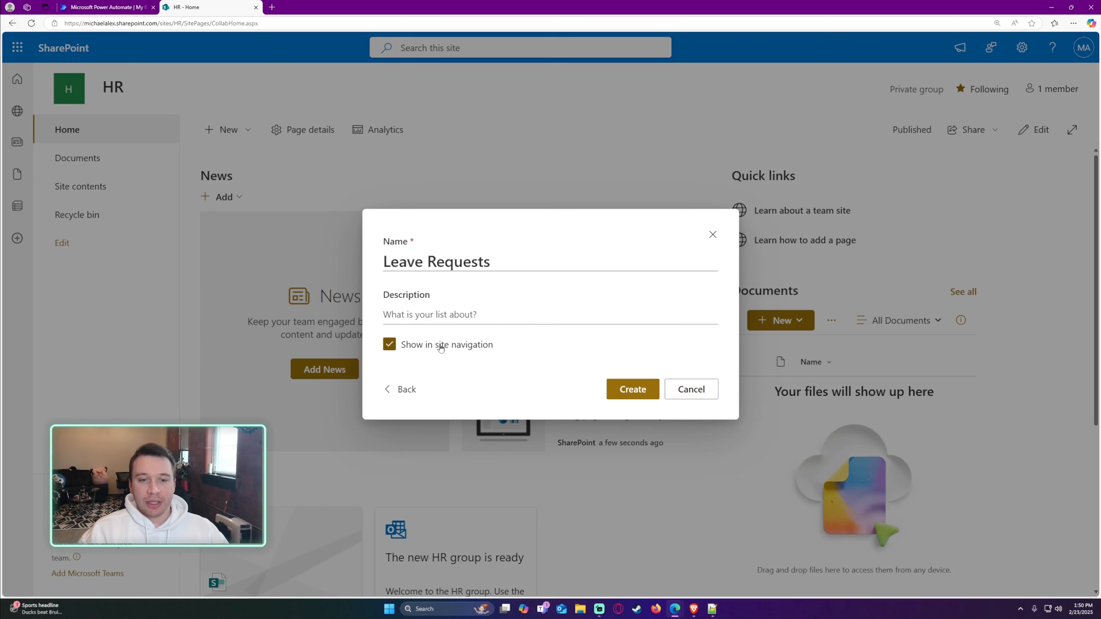
pyautogui.click(459, 353)
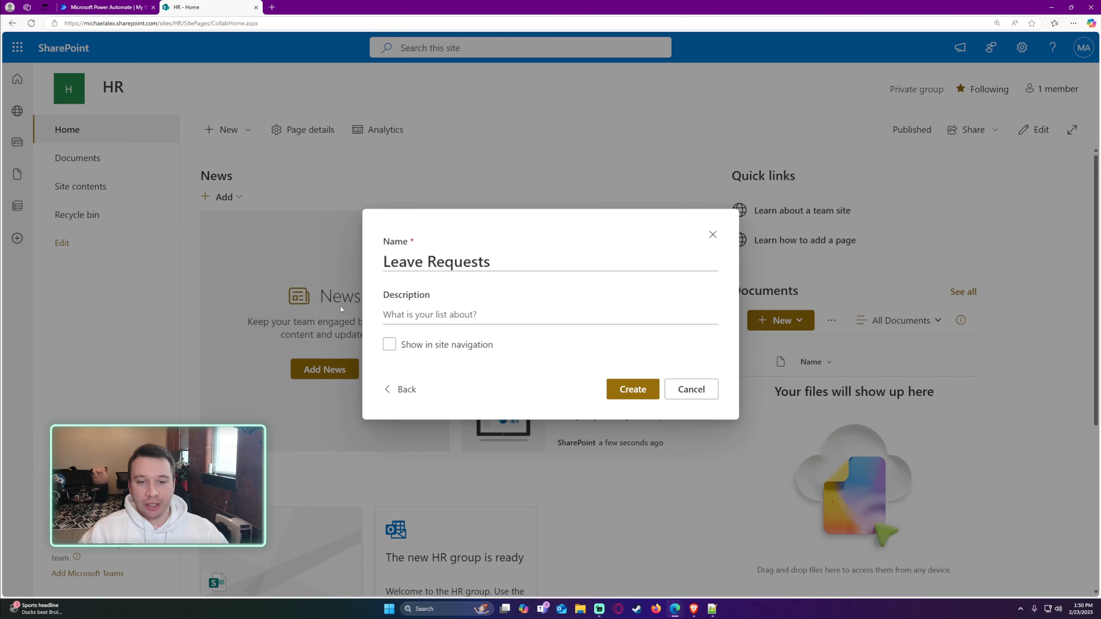
pyautogui.click(446, 345)
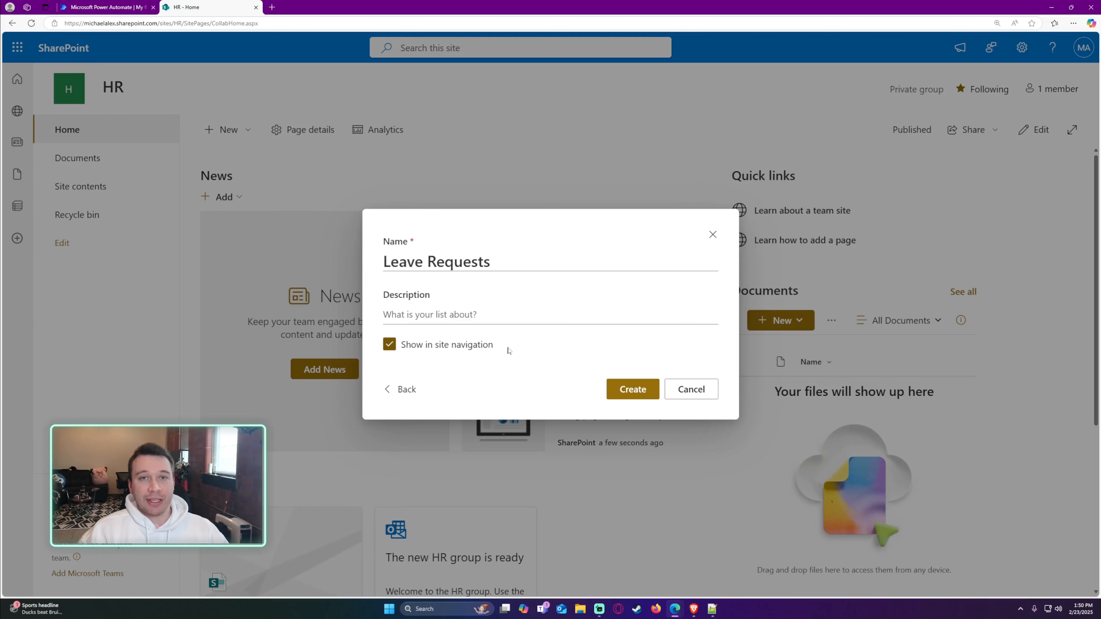
pyautogui.click(633, 389)
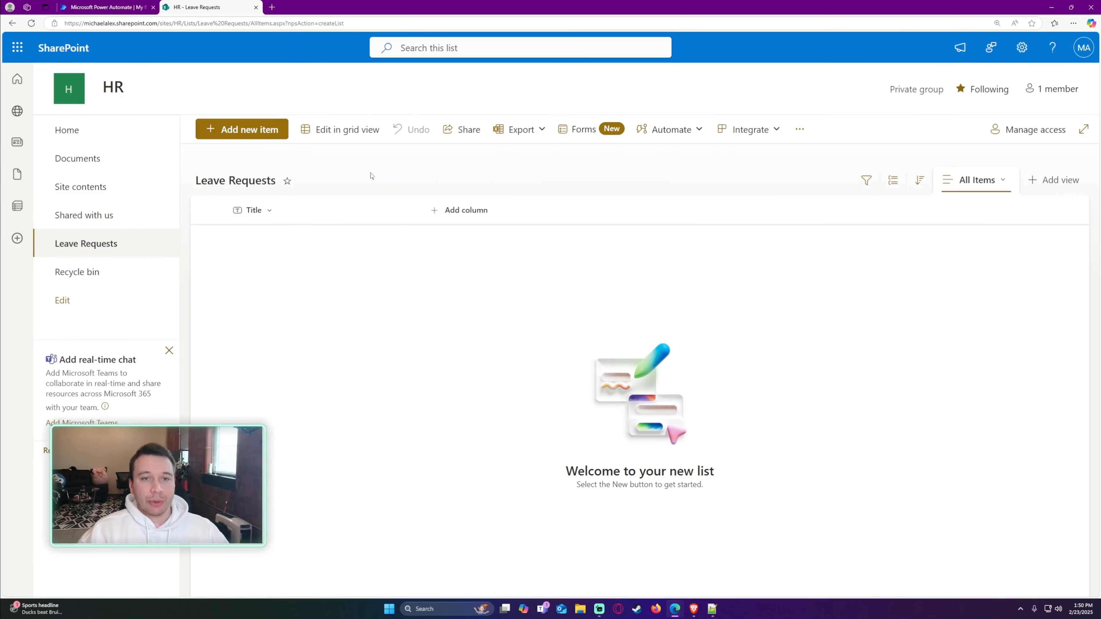
pyautogui.hotkey('ctrl', '-')
pyautogui.hotkey('ctrl', '+')
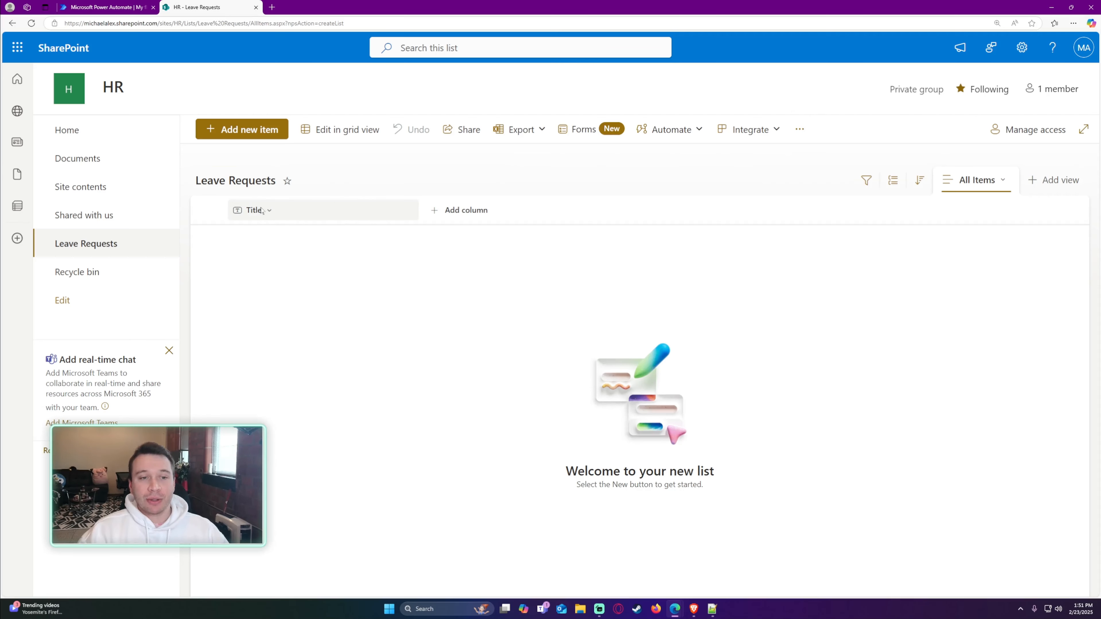
pyautogui.click(284, 212)
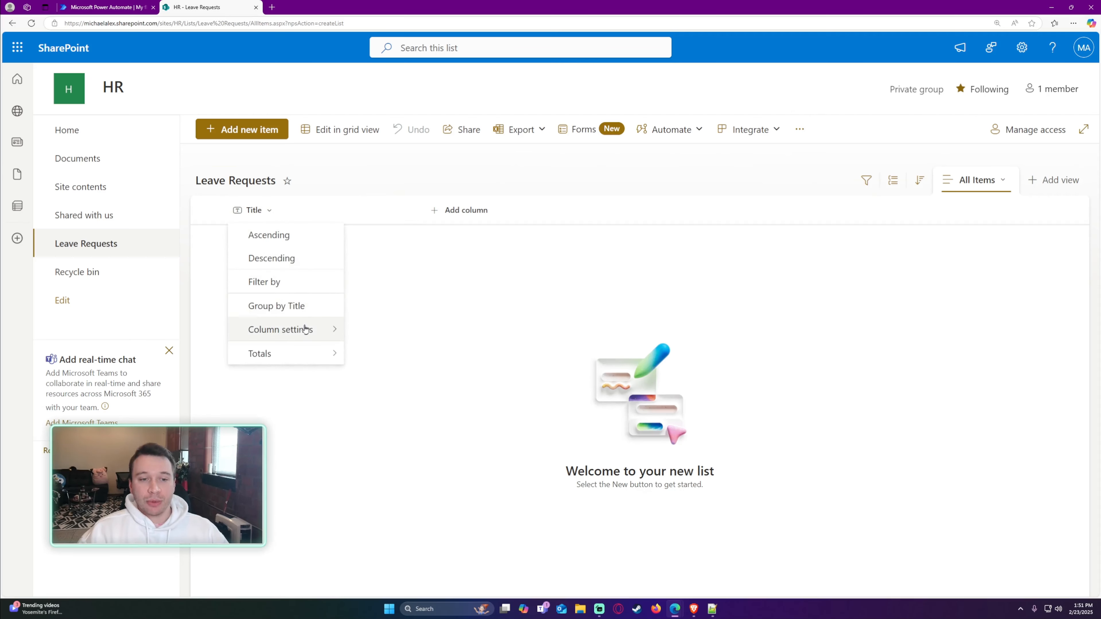
pyautogui.moveTo(305, 330)
pyautogui.click(378, 330)
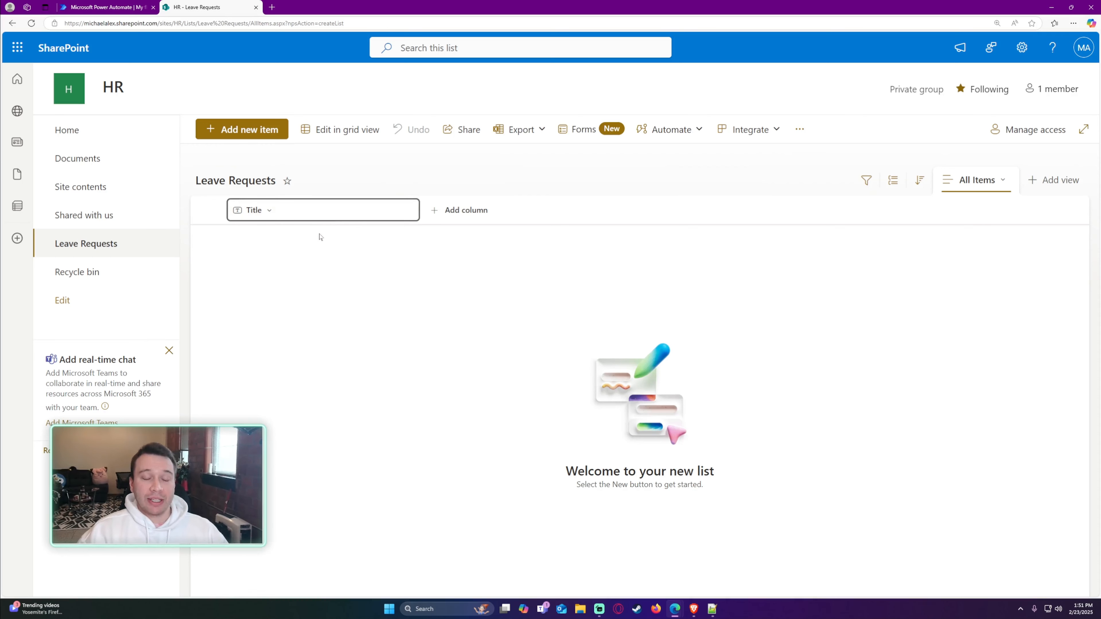
pyautogui.click(256, 209)
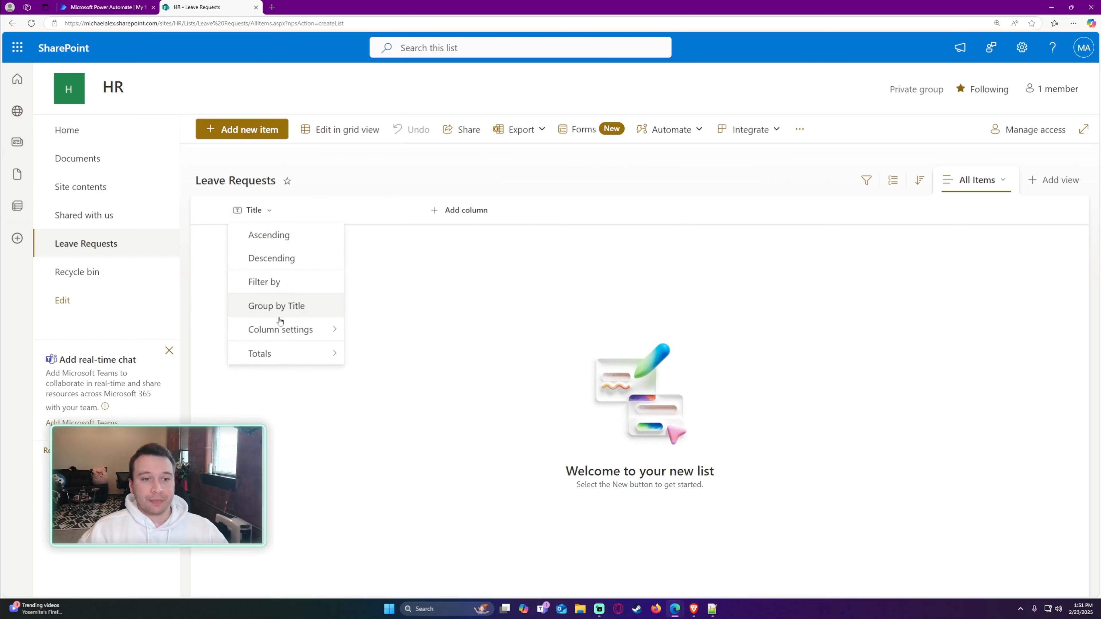
pyautogui.moveTo(280, 331)
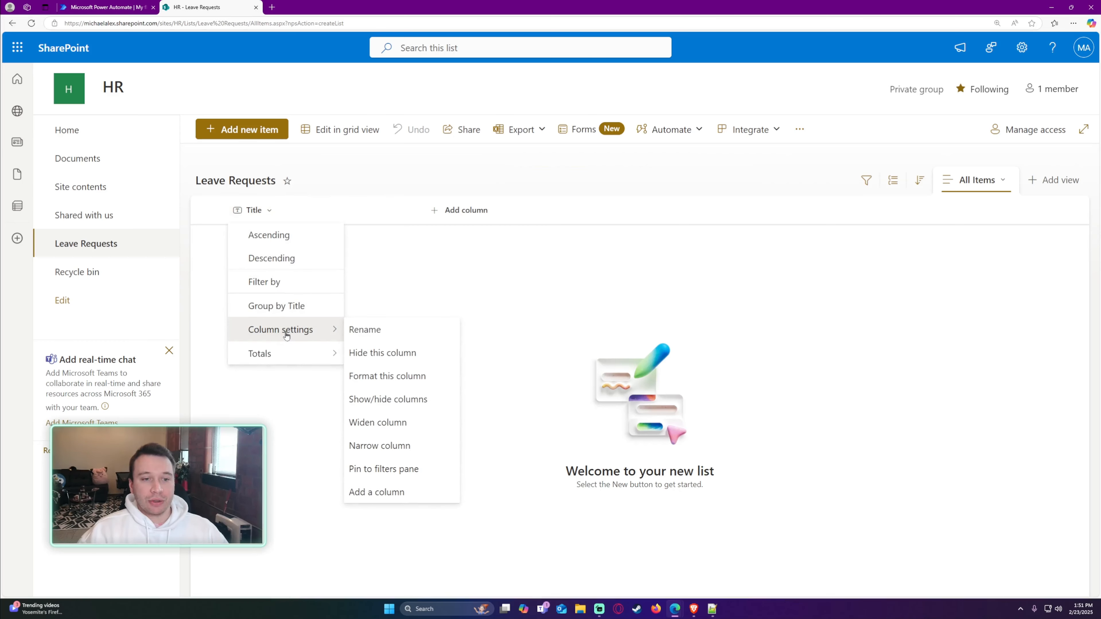
pyautogui.click(265, 212)
# Rename the list's Title column to EmployeeID
pyautogui.click(266, 212)
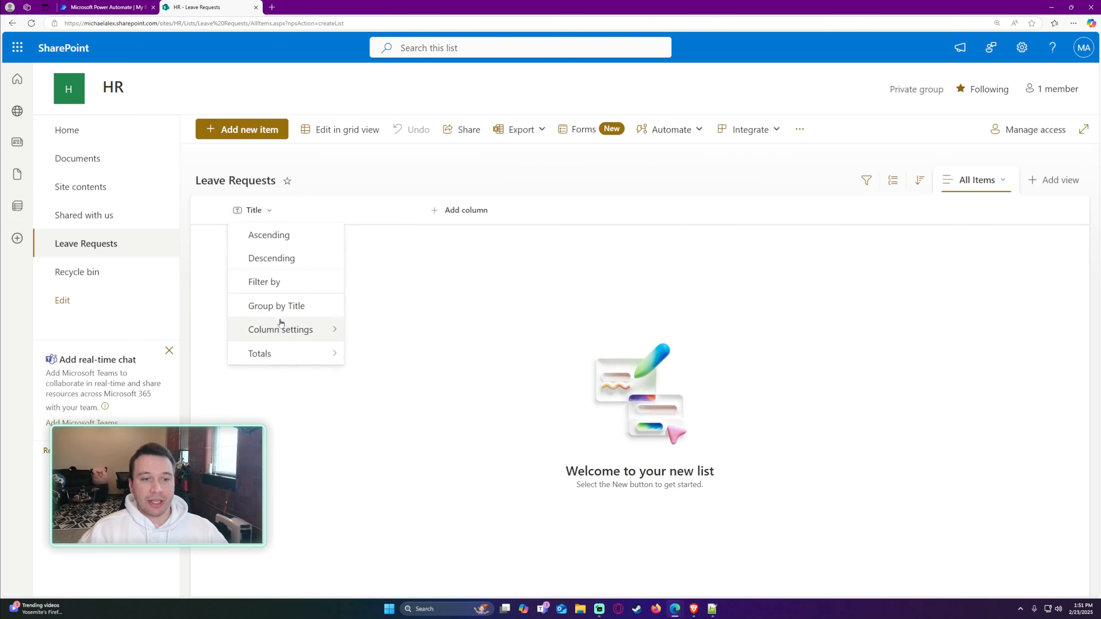
pyautogui.moveTo(281, 328)
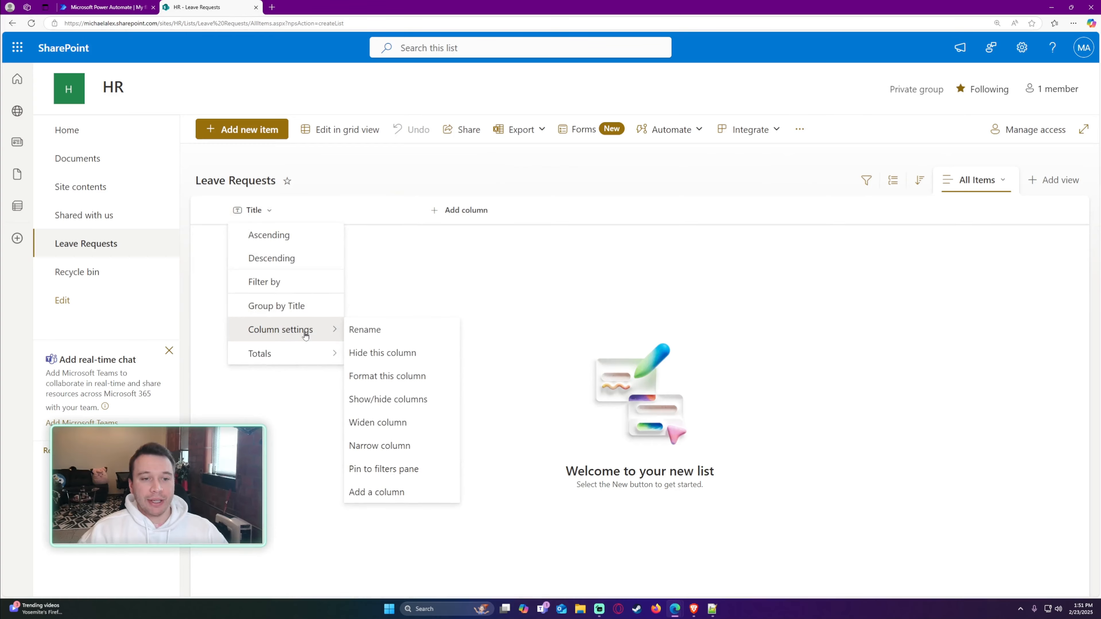
pyautogui.click(367, 330)
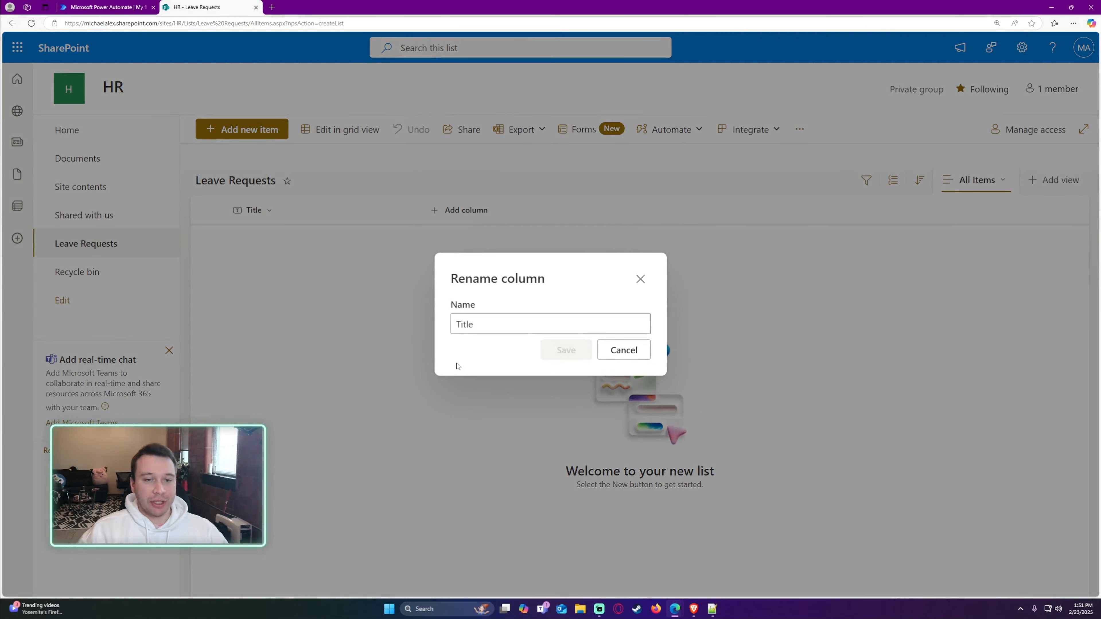
pyautogui.doubleClick(464, 324)
pyautogui.write('Emp')
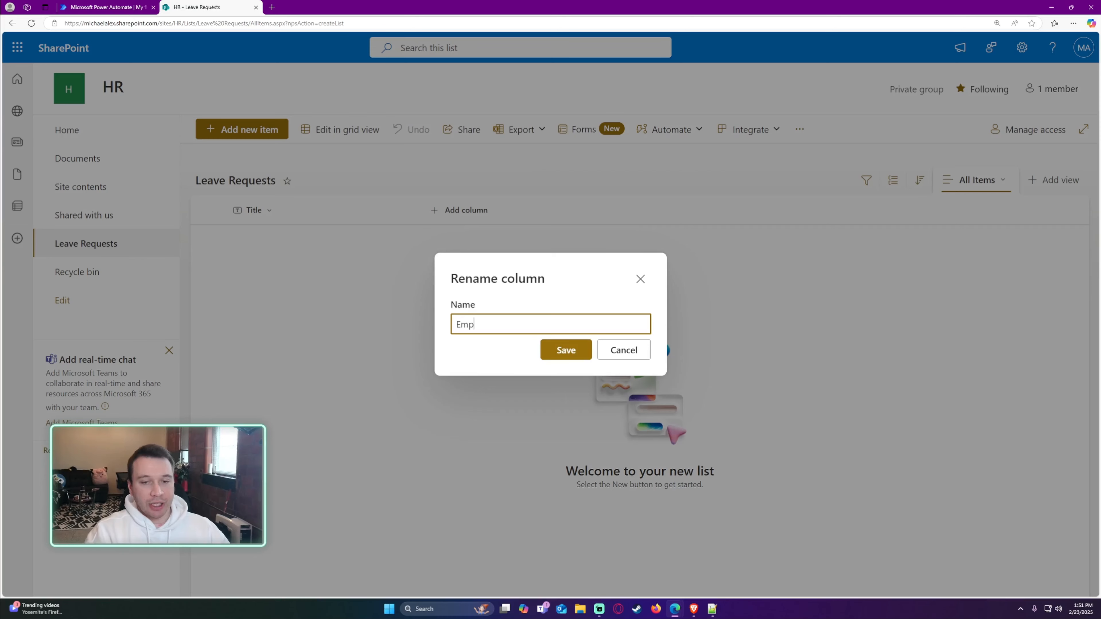
pyautogui.write('loyee ID')
pyautogui.press('BackSpace')
pyautogui.press('BackSpace')
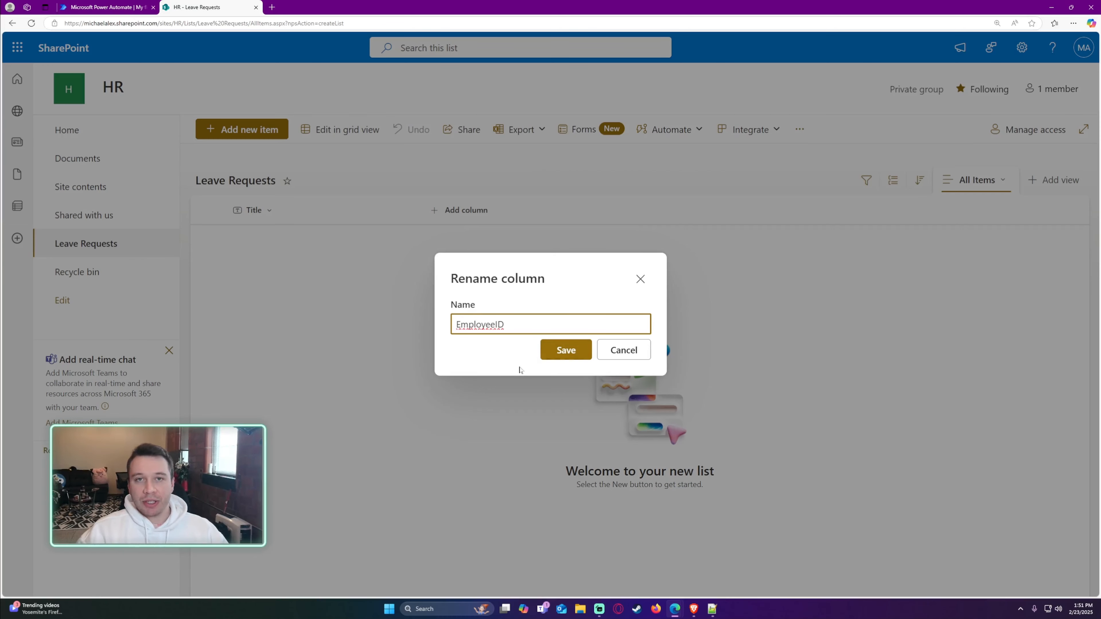
pyautogui.click(551, 363)
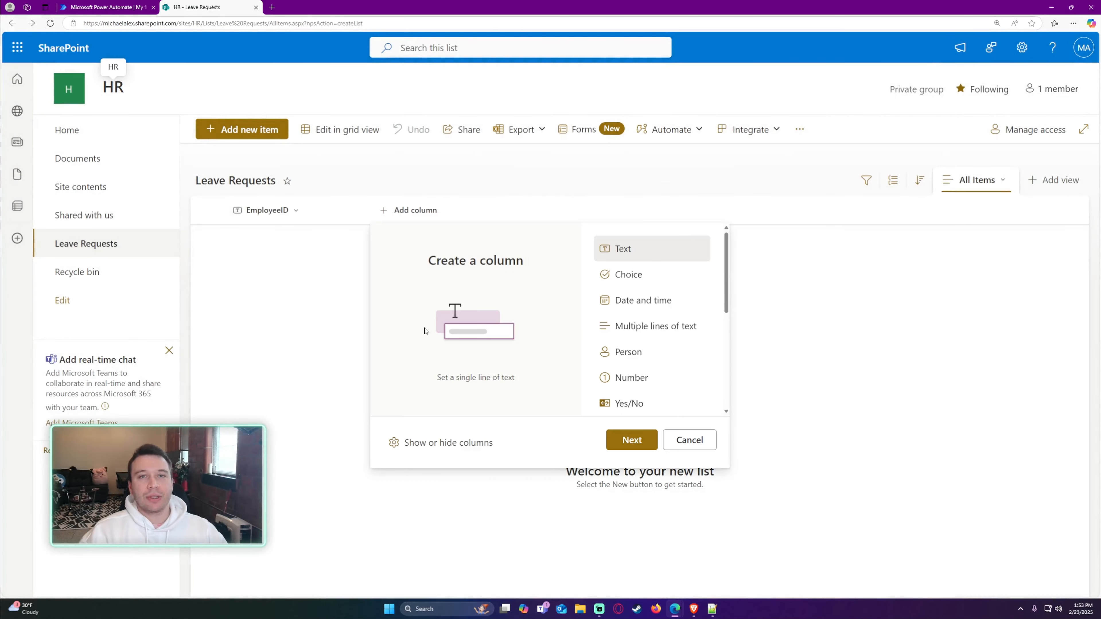
# Add a Person column named Employee Name to the Leave Requests list and widen it to fit its full heading
pyautogui.click(336, 340)
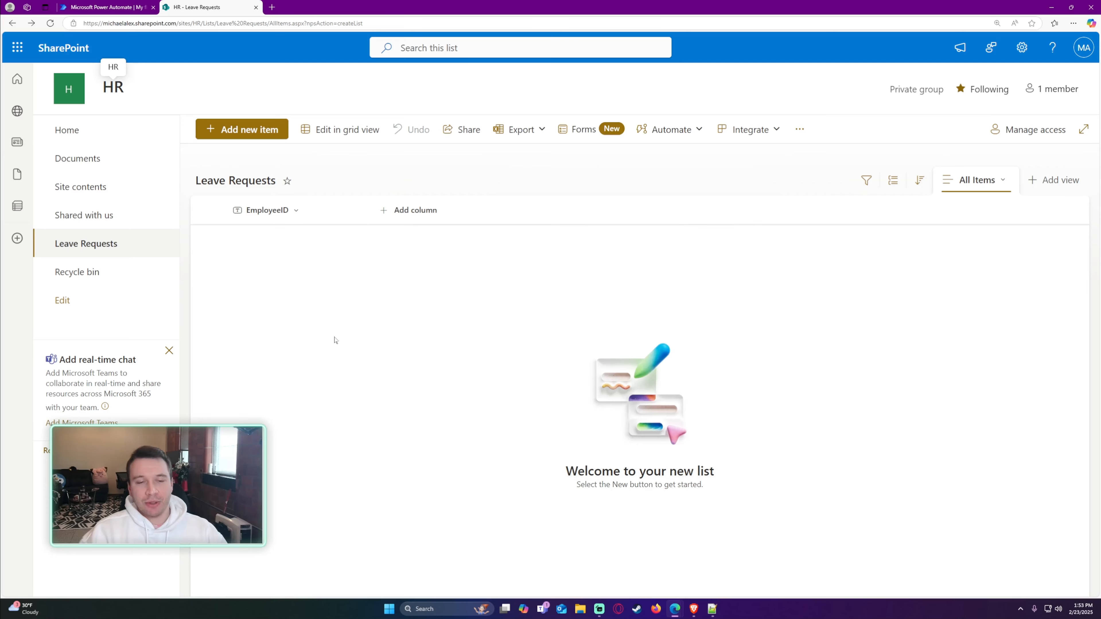
pyautogui.click(420, 217)
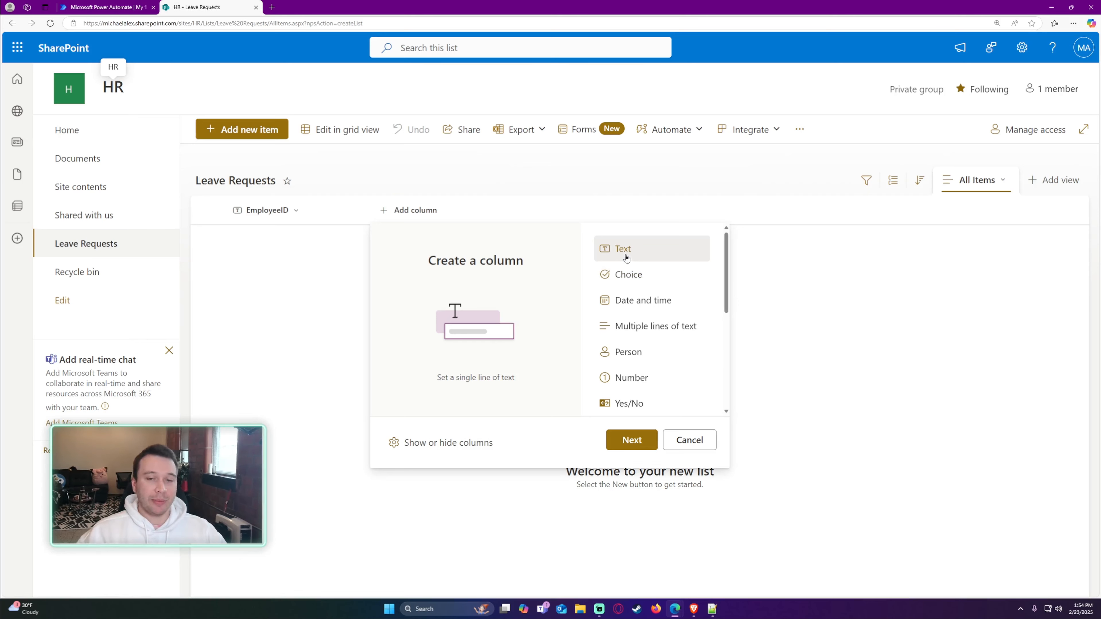
pyautogui.click(690, 351)
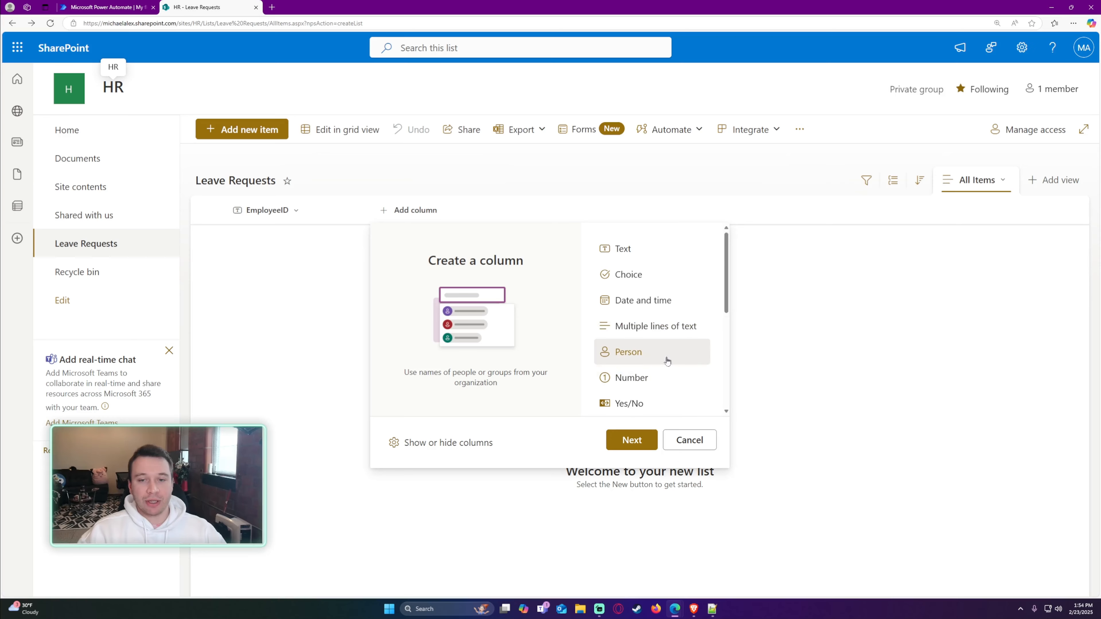
pyautogui.click(632, 439)
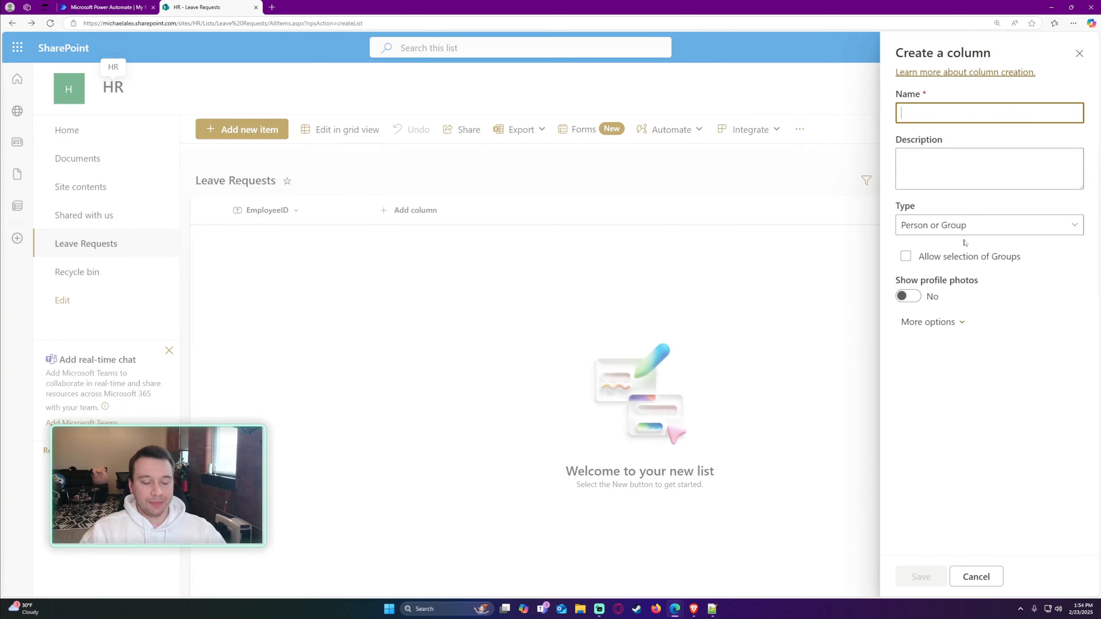
pyautogui.write('Employee Name')
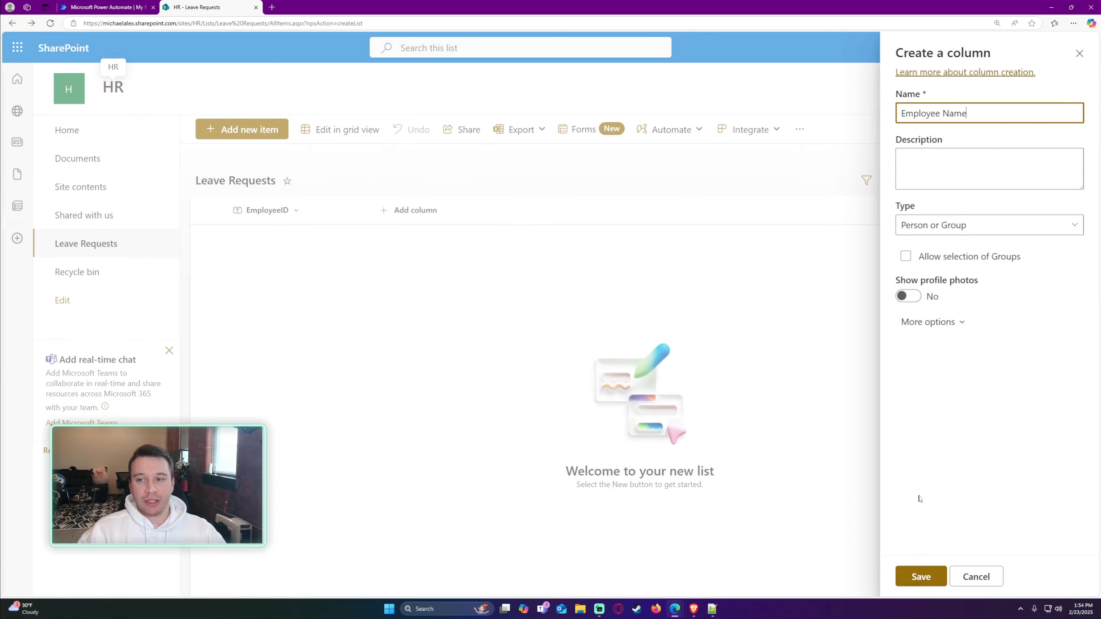
pyautogui.click(928, 322)
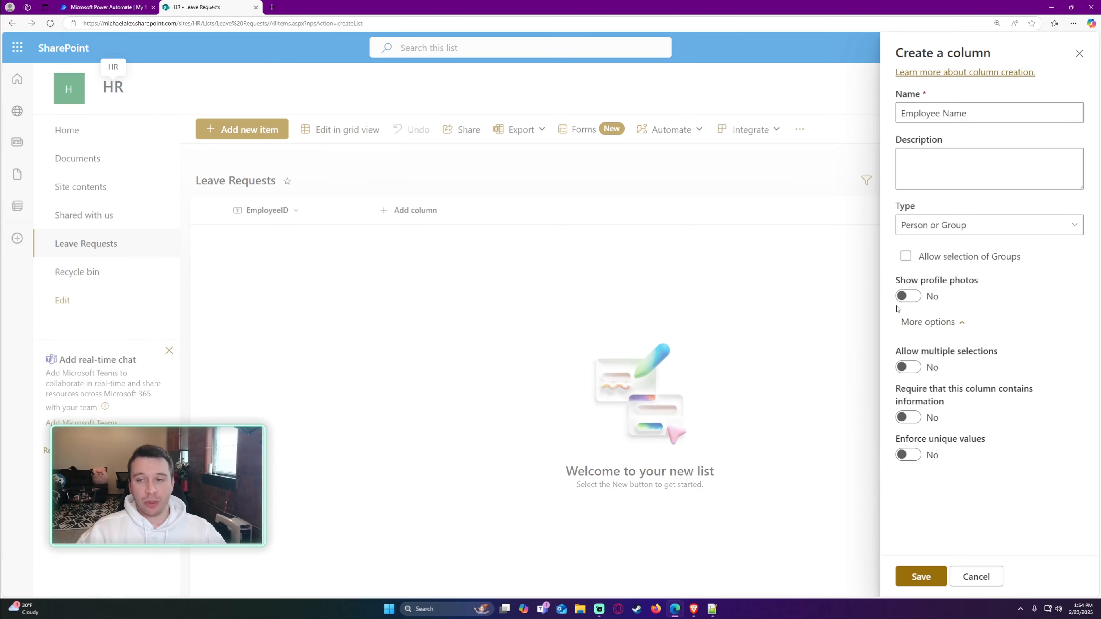
pyautogui.click(923, 583)
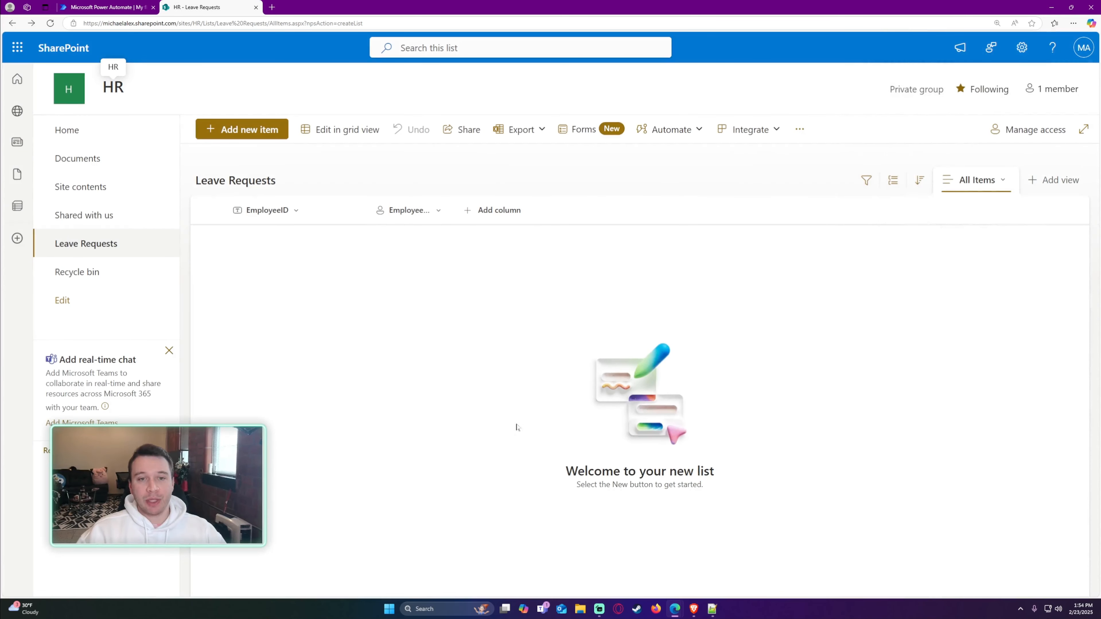
pyautogui.moveTo(454, 217)
pyautogui.mouseDown()
pyautogui.moveTo(479, 217)
pyautogui.moveTo(464, 211)
pyautogui.mouseUp()
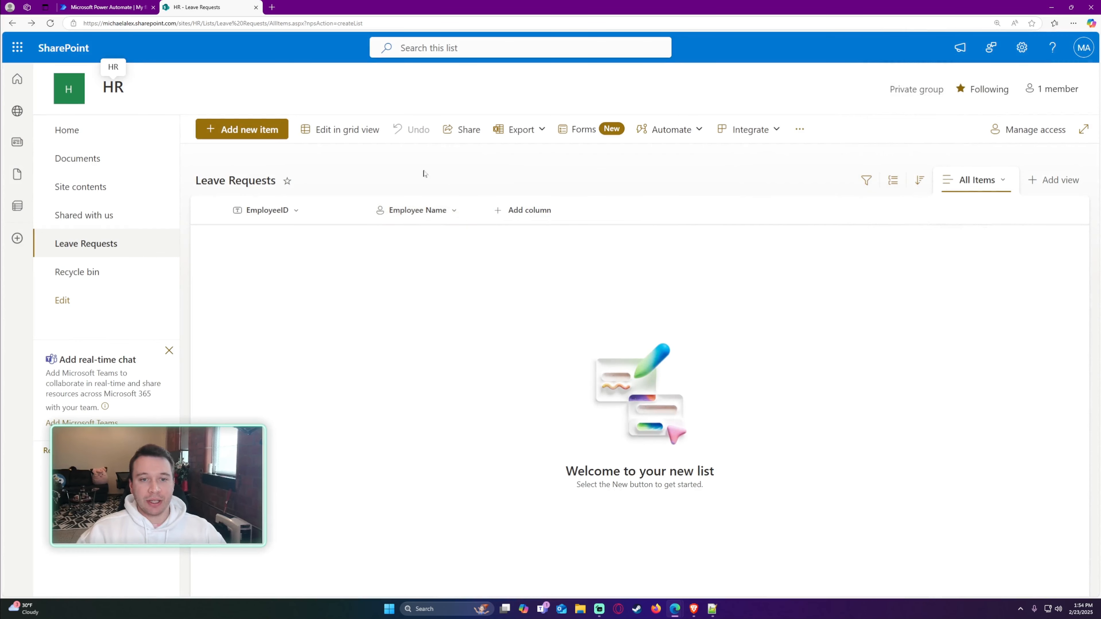
# Narrow the EmployeeID column slightly and start a new Choice column named Department
pyautogui.moveTo(364, 213); pyautogui.dragTo(350, 213)
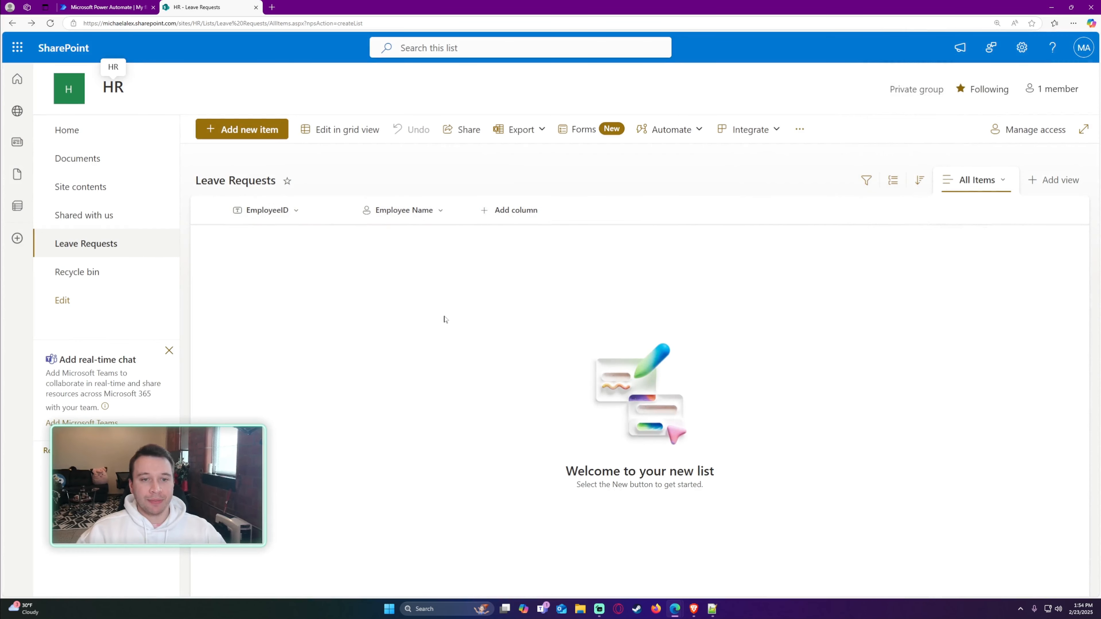
pyautogui.click(515, 211)
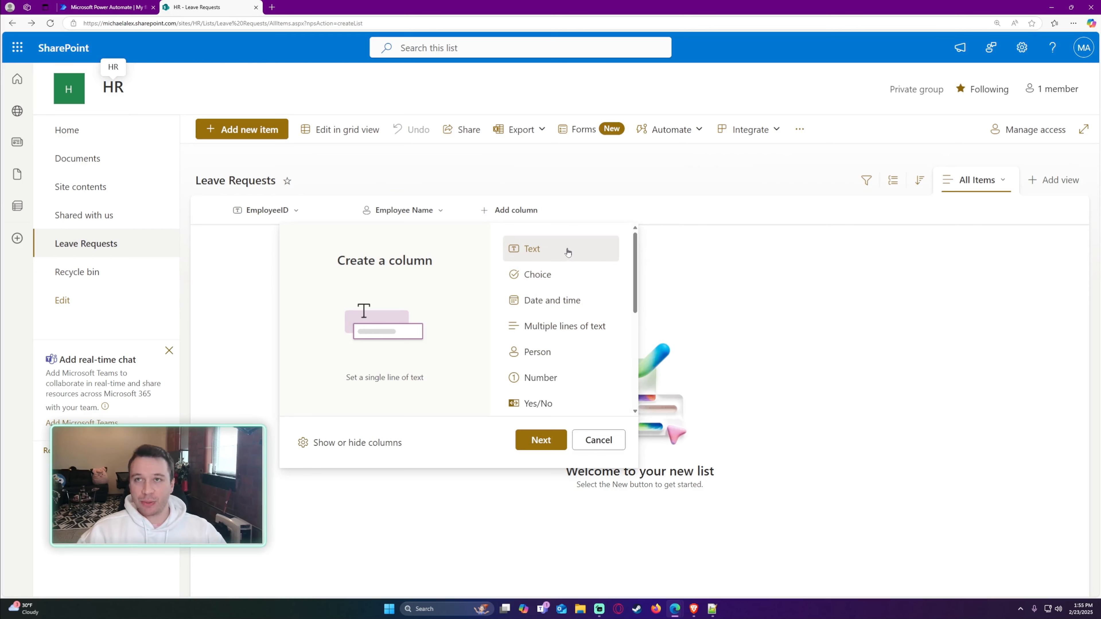
pyautogui.click(573, 274)
pyautogui.click(539, 440)
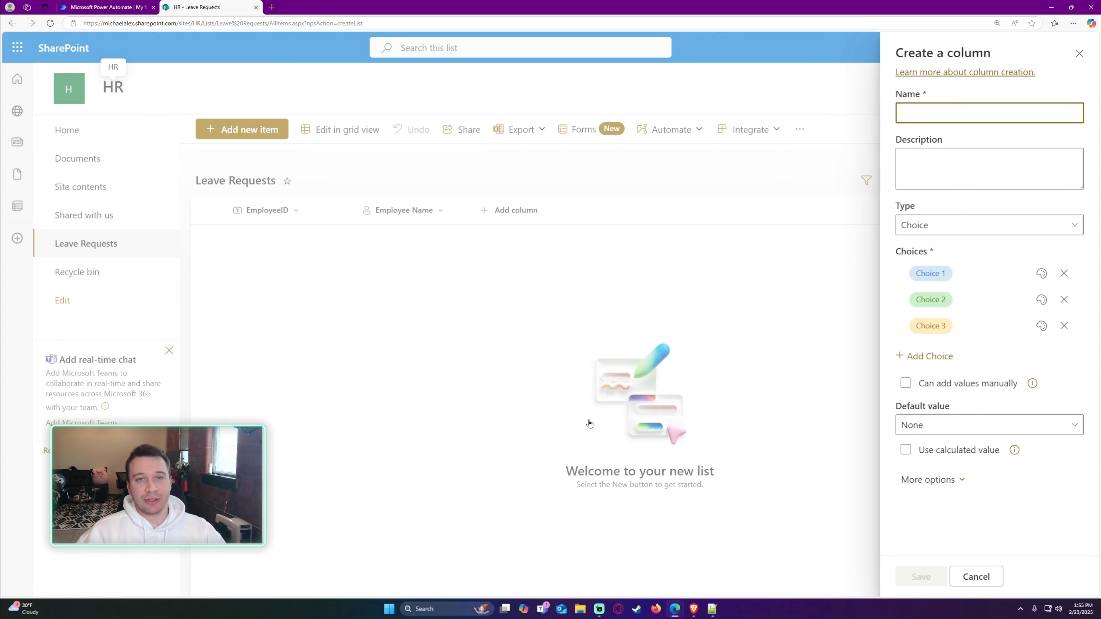
pyautogui.write('Department')
pyautogui.press('Tab')
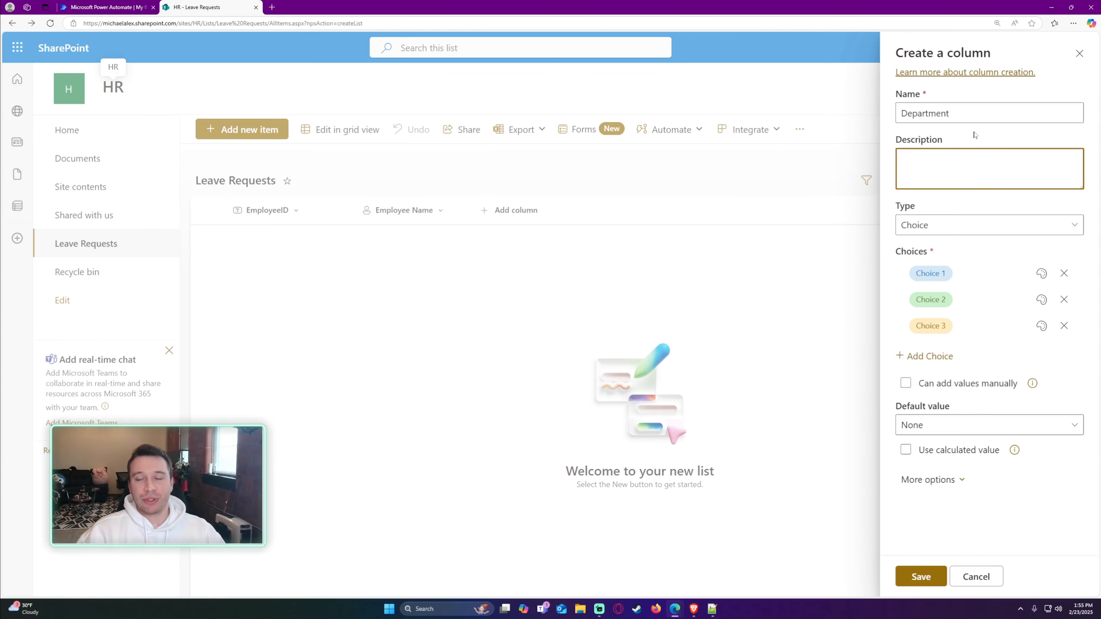
# Define the Department column's three choices as HR, Marketing and IT, removing the surplus fourth choice
pyautogui.press('Tab')
pyautogui.press('Tab')
pyautogui.write('HR')
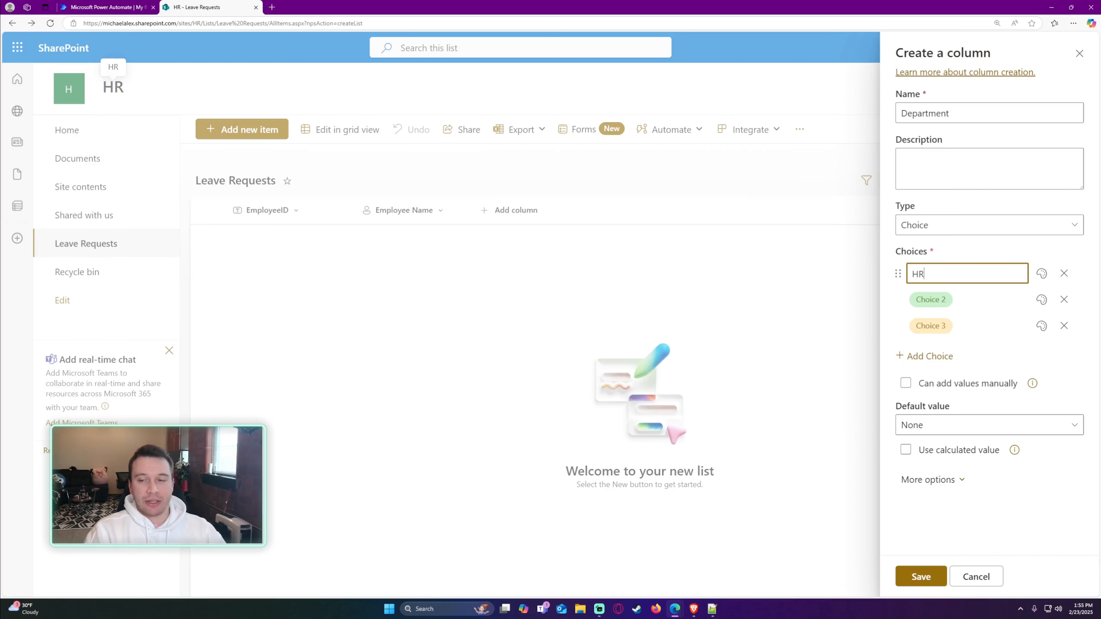
pyautogui.press('Tab')
pyautogui.press('Tab')
pyautogui.press('Tab')
pyautogui.write('M')
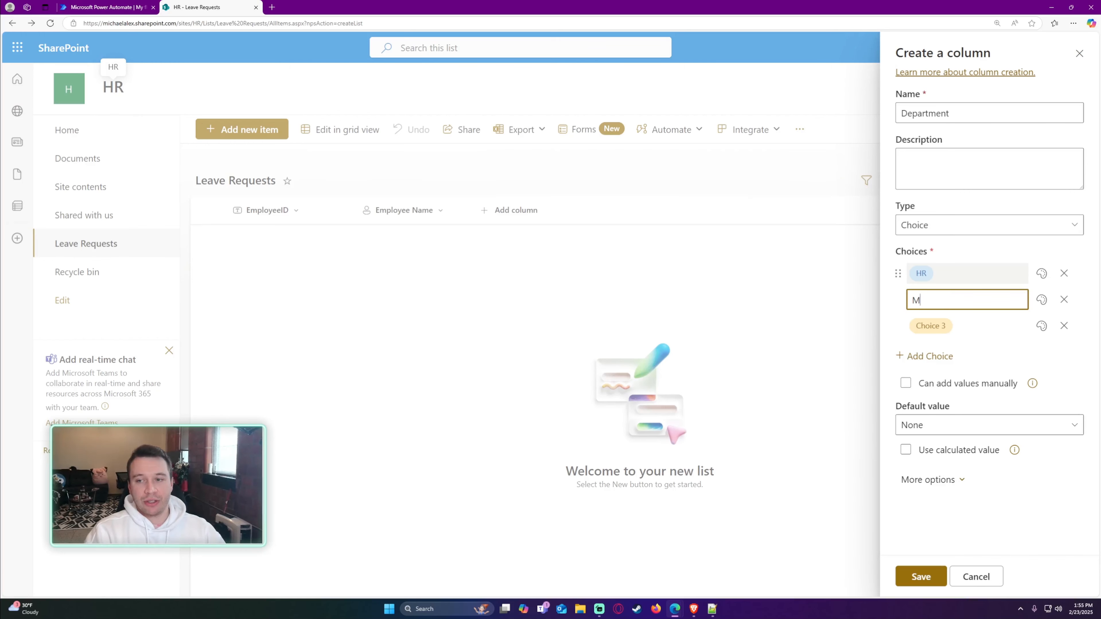
pyautogui.write('arketing')
pyautogui.press('Tab')
pyautogui.press('Tab')
pyautogui.press('Tab')
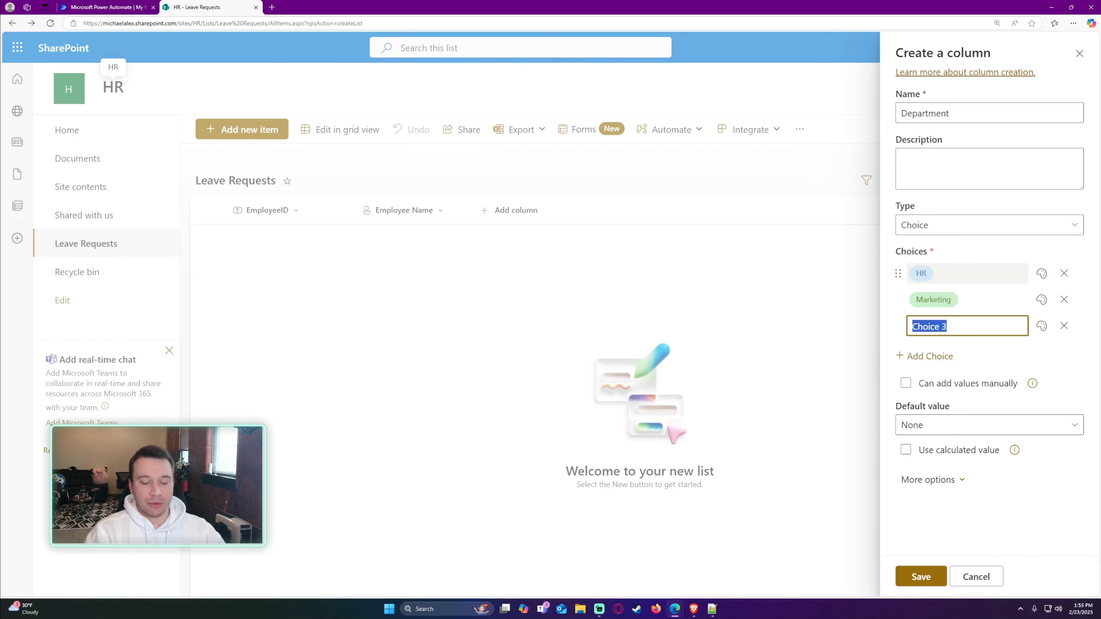
pyautogui.write('IT')
pyautogui.press('Return')
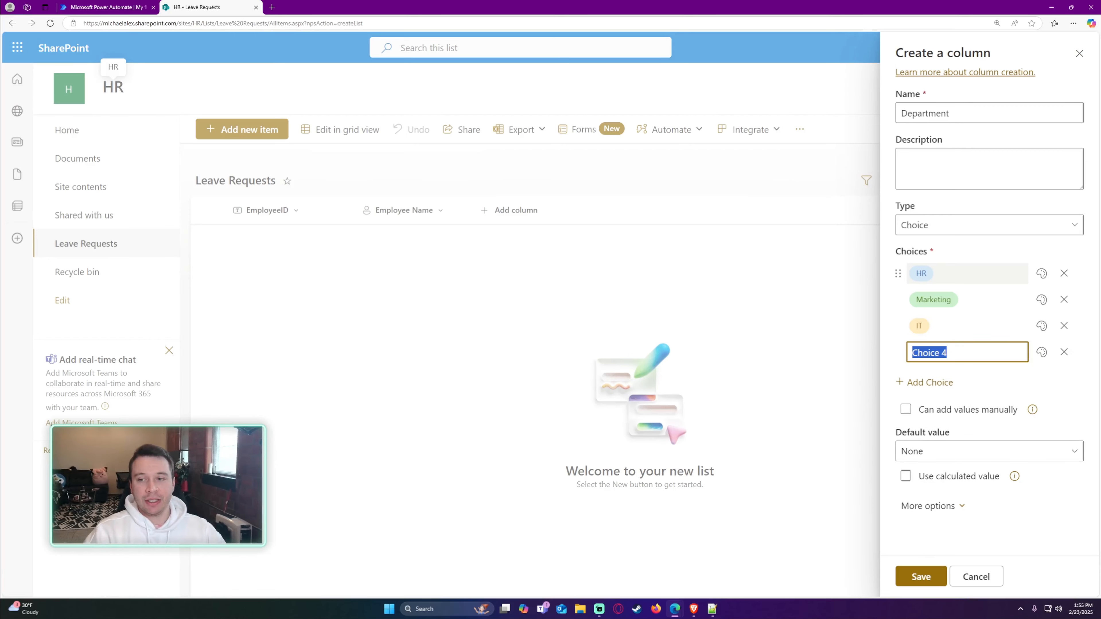
pyautogui.click(1065, 353)
pyautogui.click(922, 358)
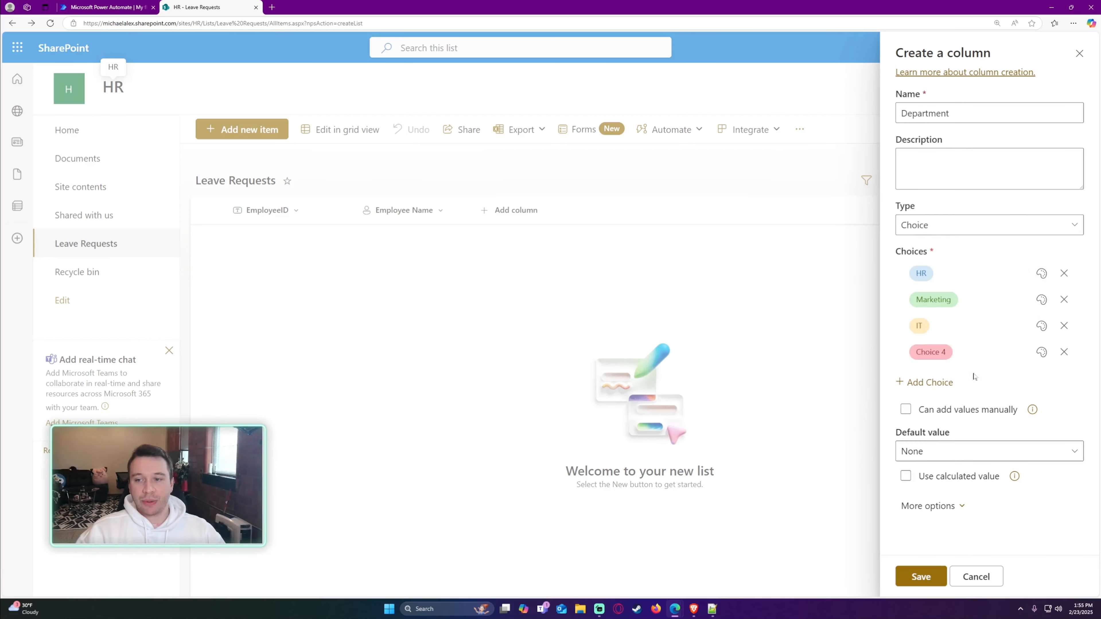
pyautogui.click(1064, 352)
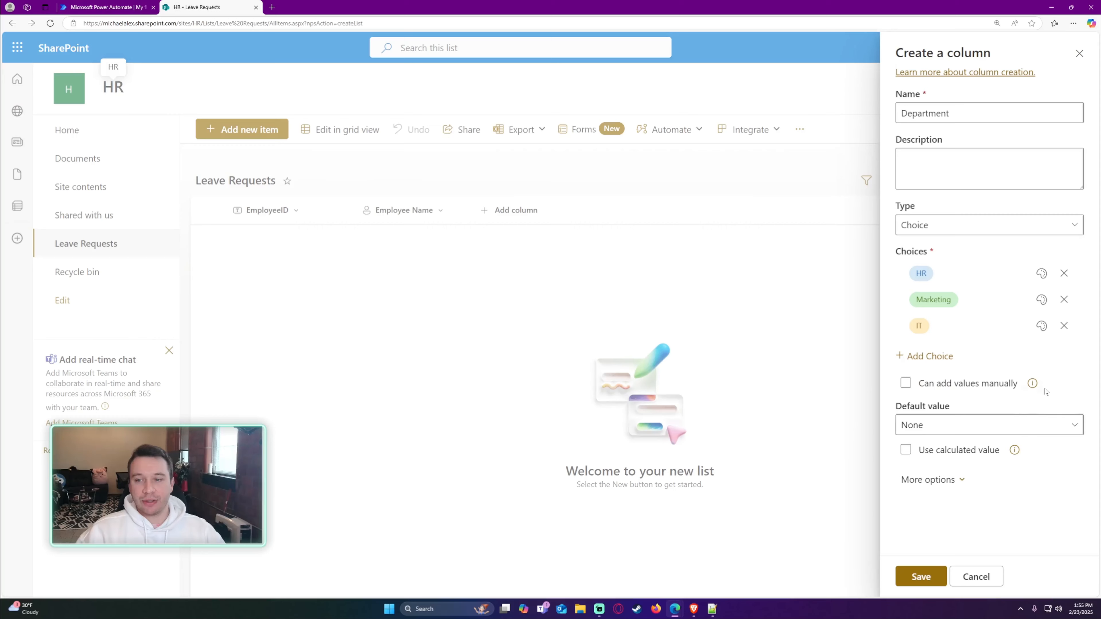
# Expand the Department column's additional options, keep the defaults with drop-down display, and save the column
pyautogui.click(963, 483)
pyautogui.scroll(-3, 998, 430)
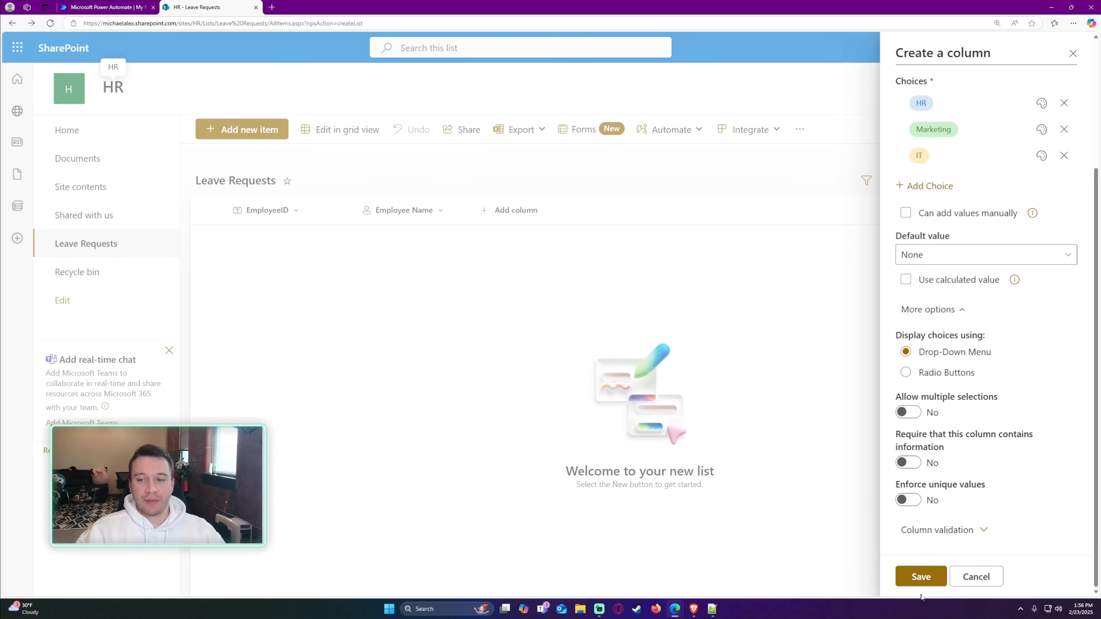
pyautogui.click(921, 577)
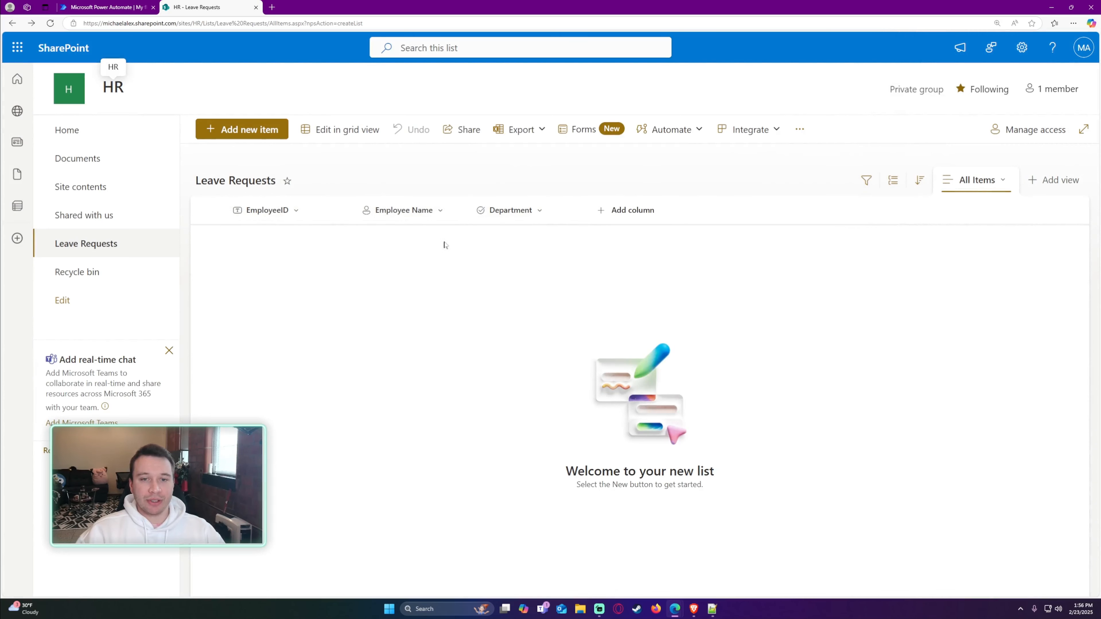
# Add a Date and time column named Start Date, leaving time excluded
pyautogui.click(621, 219)
pyautogui.click(703, 302)
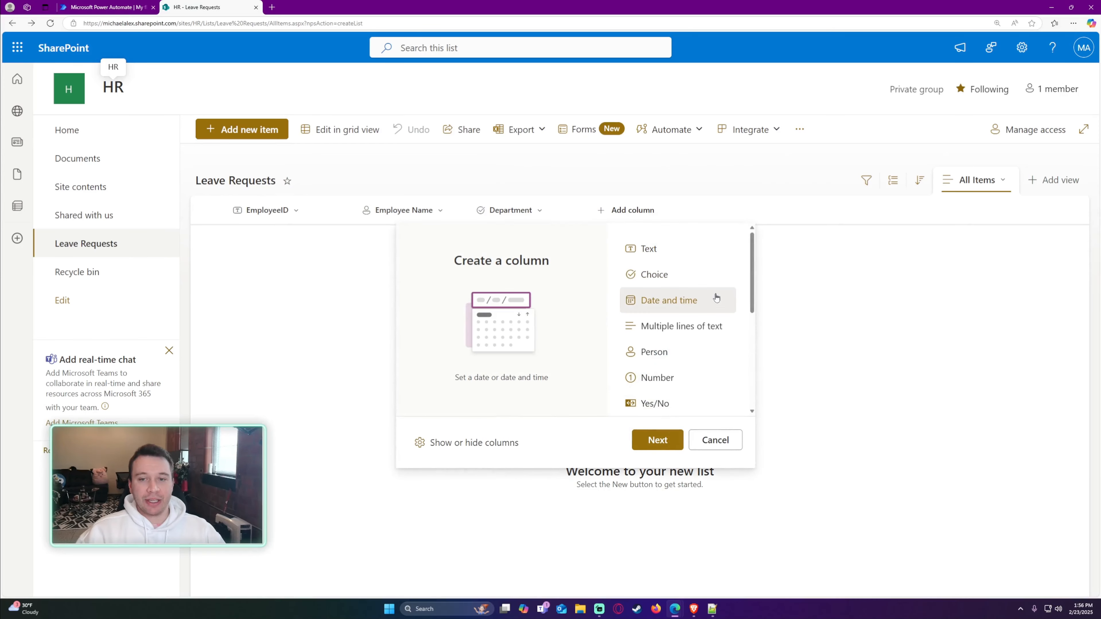
pyautogui.click(654, 439)
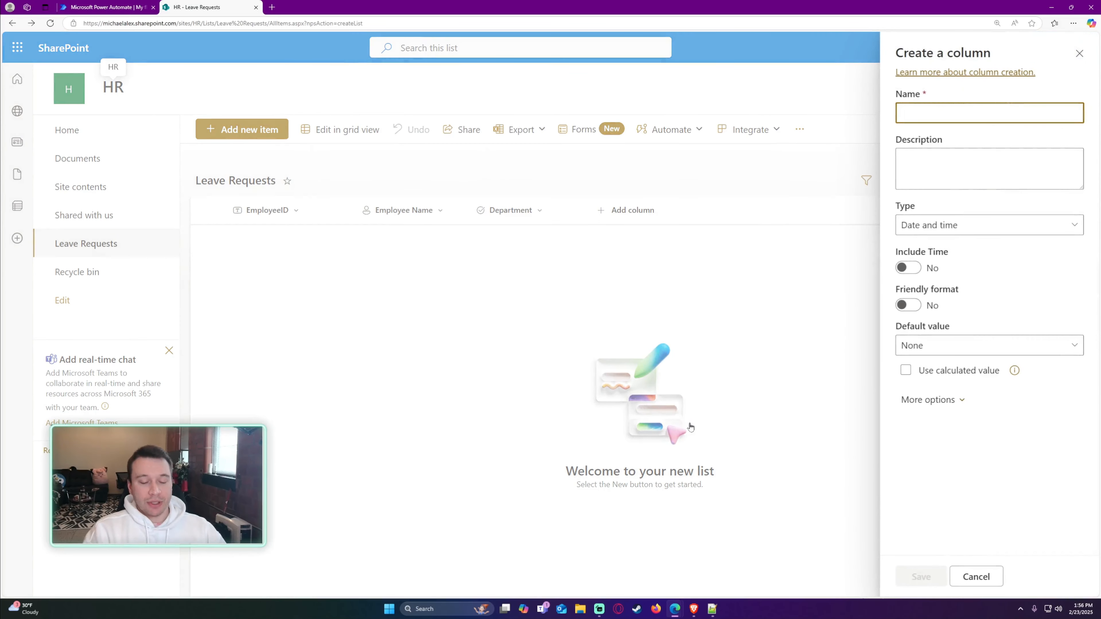
pyautogui.write('Start Date')
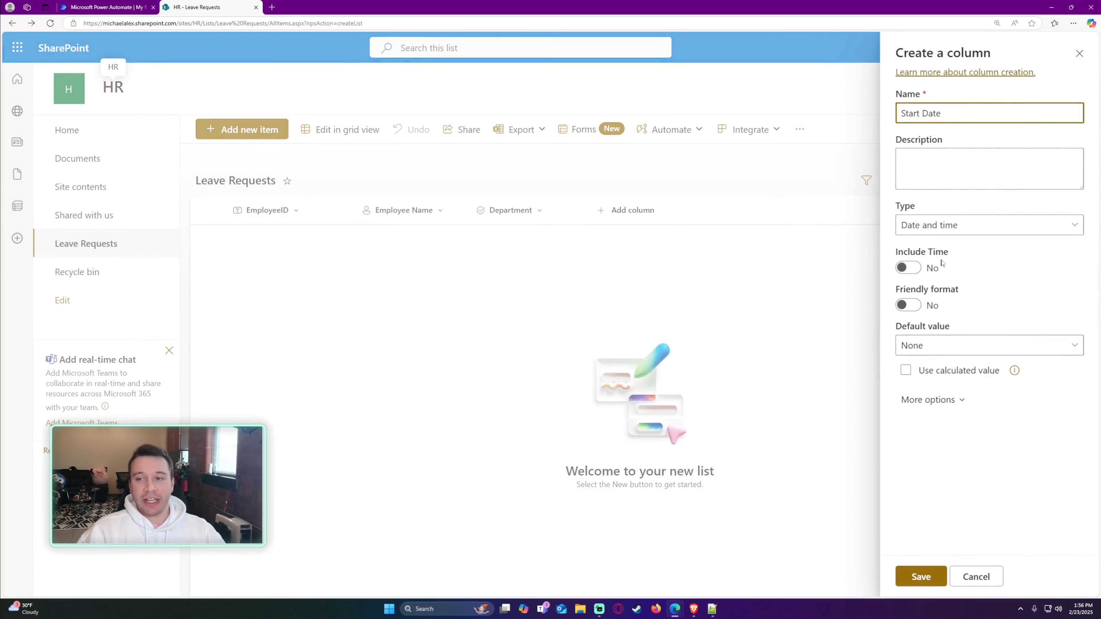
pyautogui.click(922, 577)
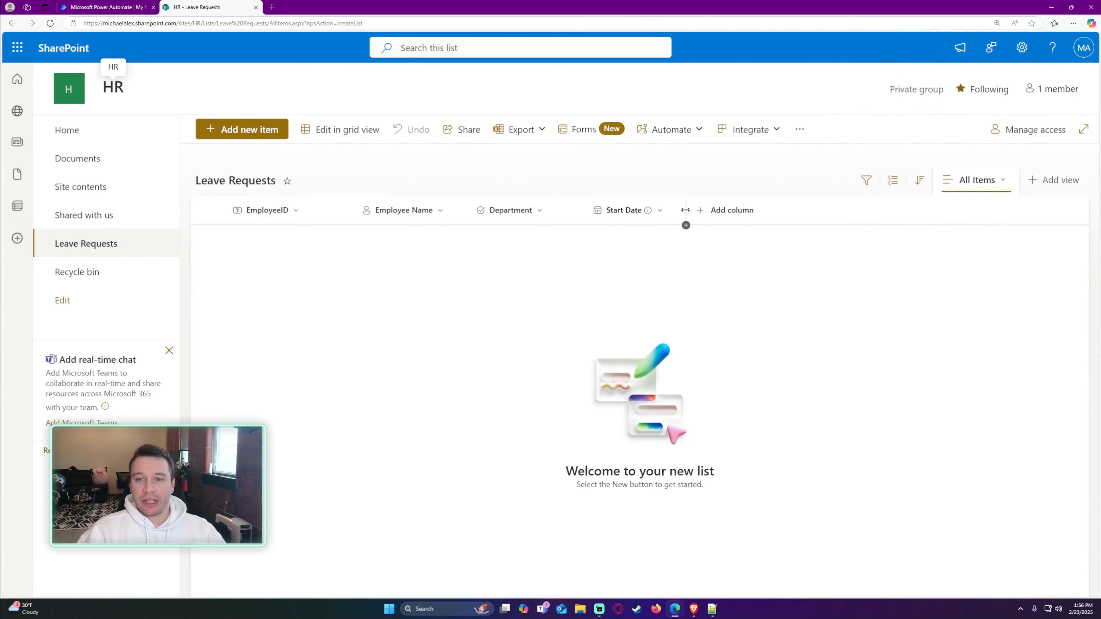
# Add a Date and time column named End Date, leaving time excluded
pyautogui.click(715, 211)
pyautogui.click(786, 300)
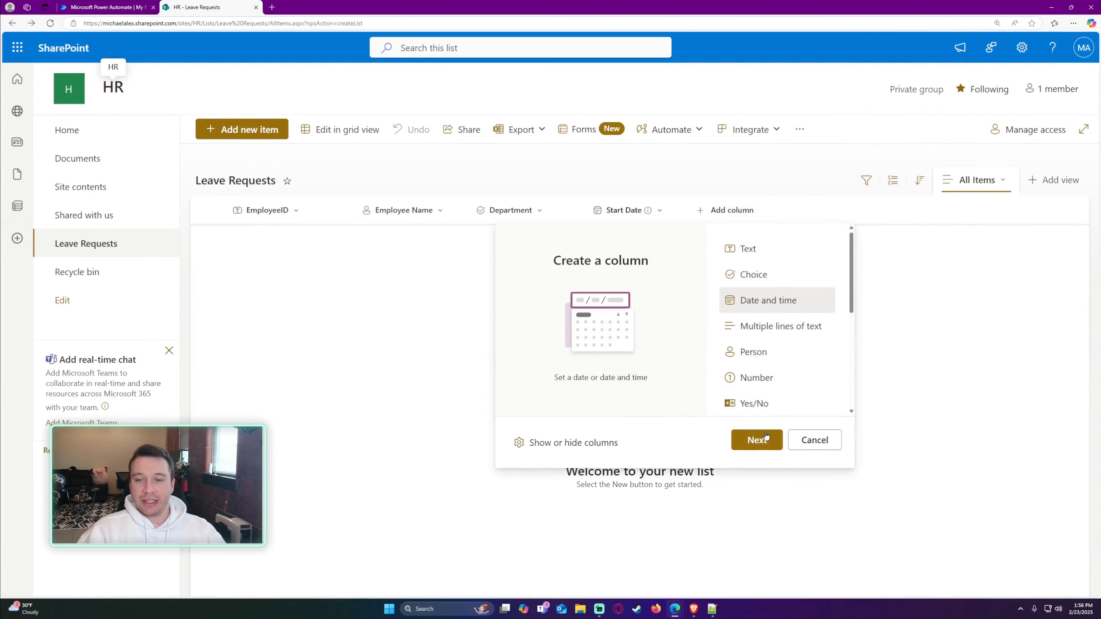
pyautogui.click(766, 438)
pyautogui.write('End ')
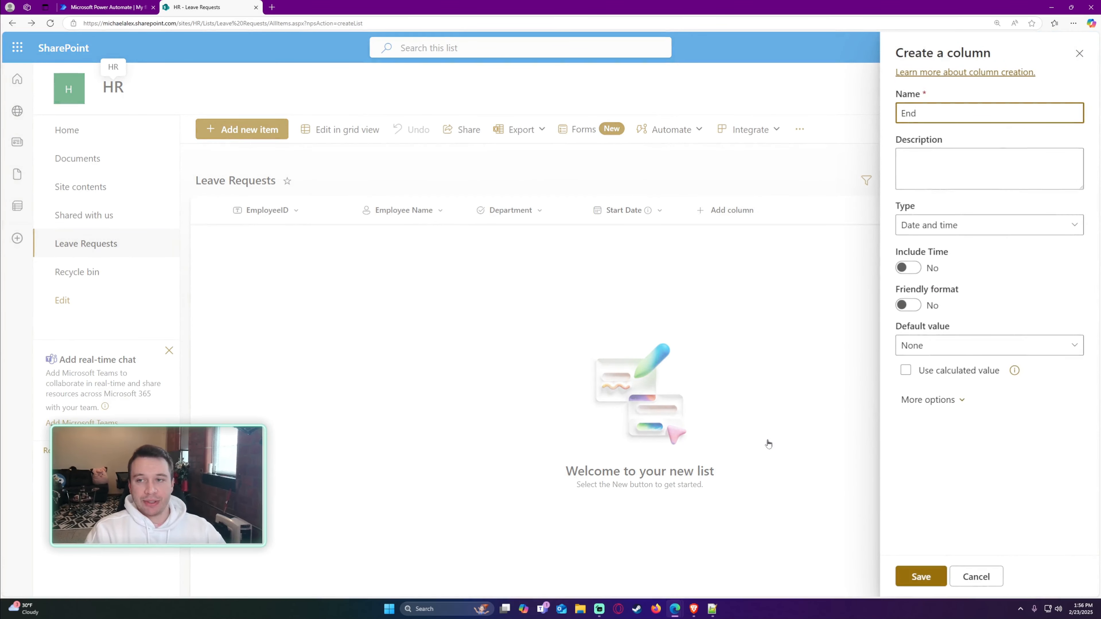
pyautogui.write('Date')
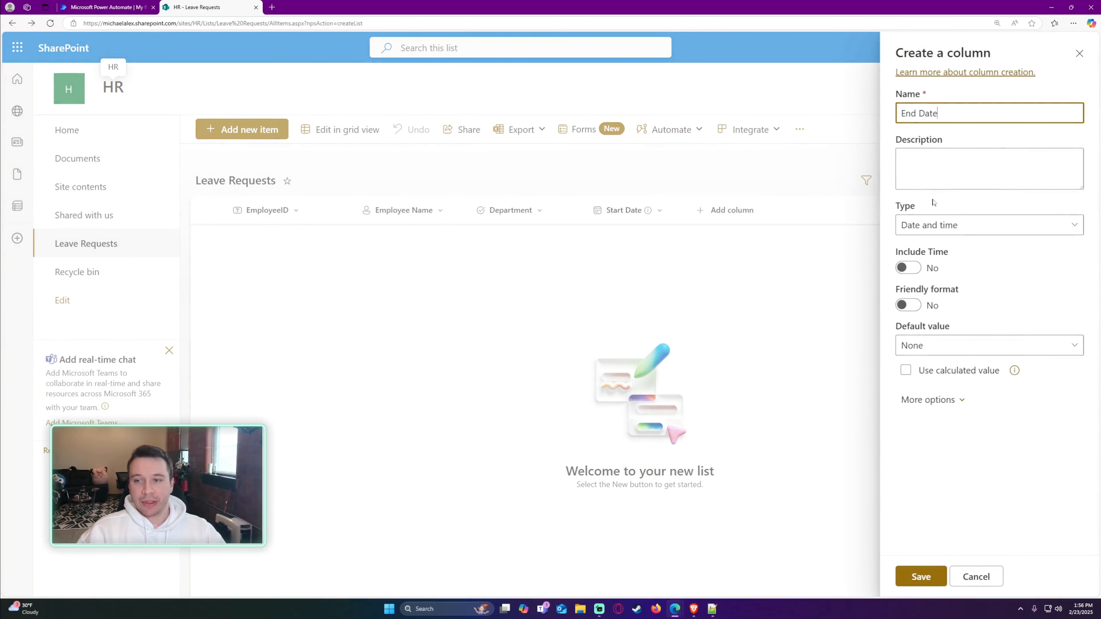
pyautogui.click(932, 575)
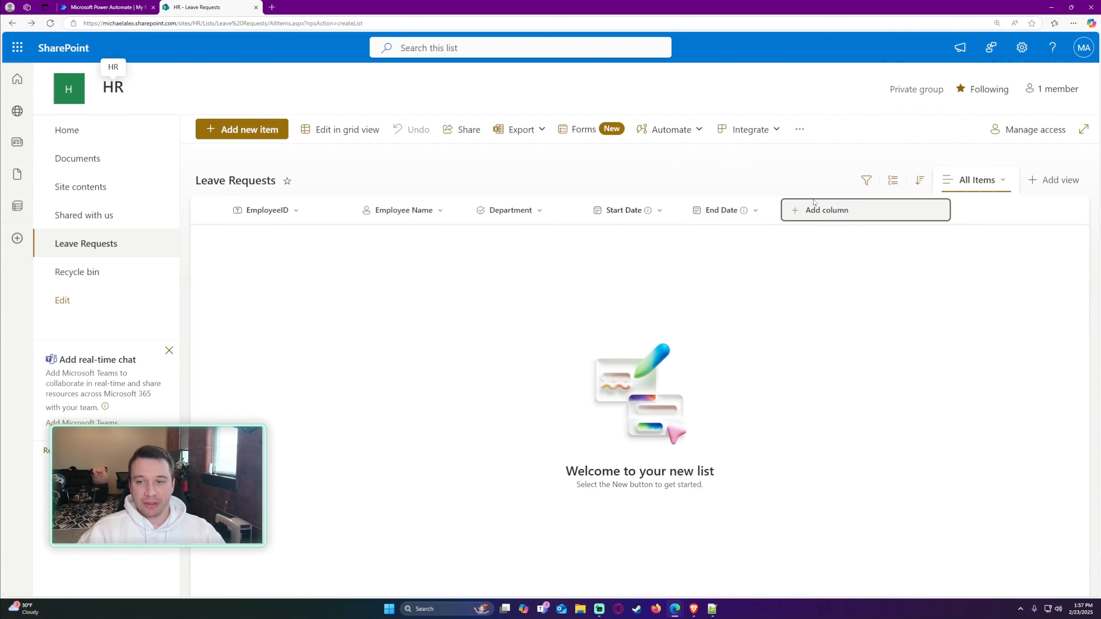
# Add a Multiple lines of text column named Reason of Leave of Absence and widen it to fit its full heading
pyautogui.click(816, 213)
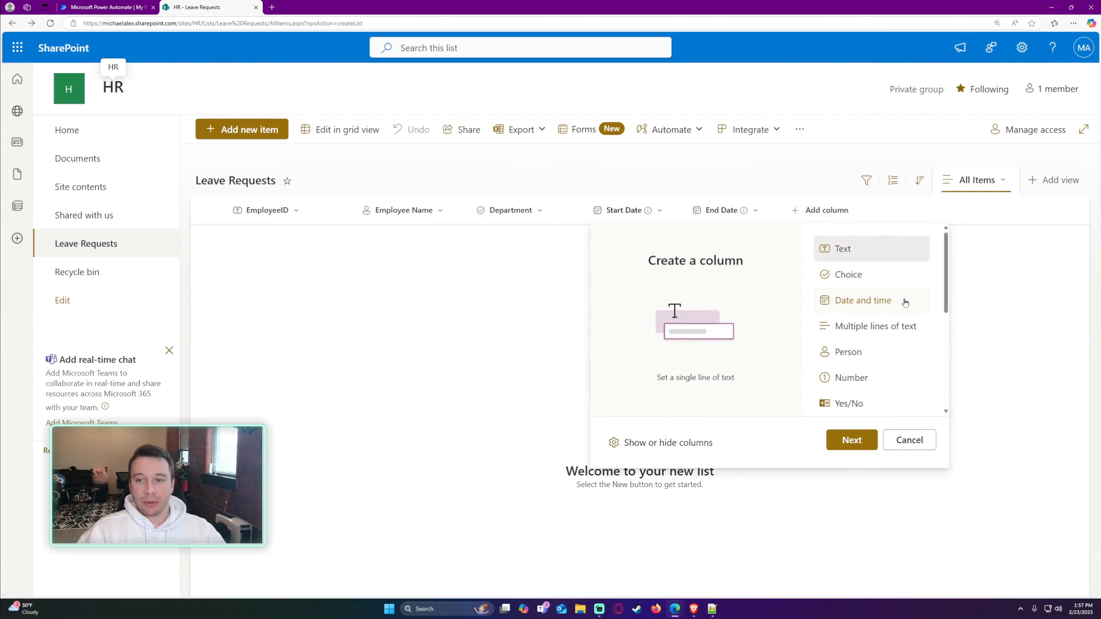
pyautogui.click(873, 272)
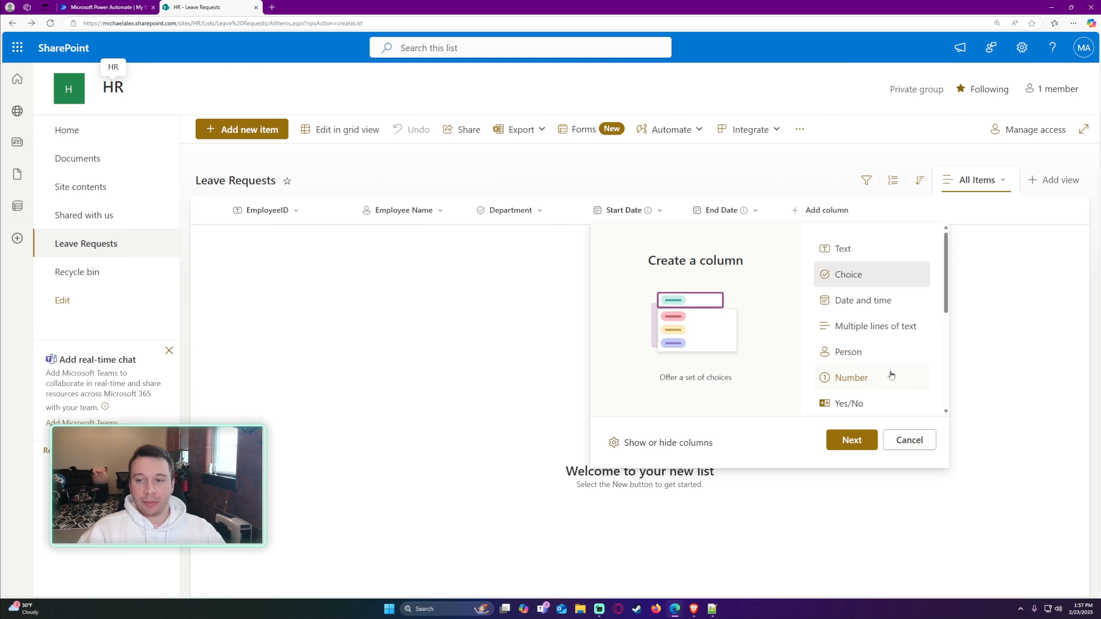
pyautogui.click(897, 328)
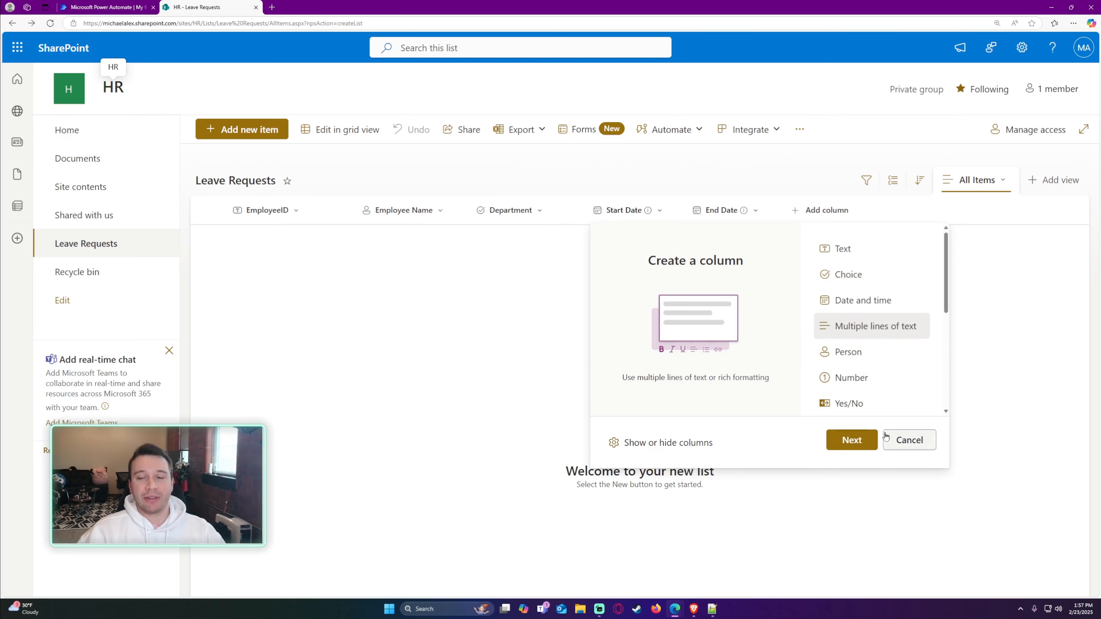
pyautogui.click(857, 439)
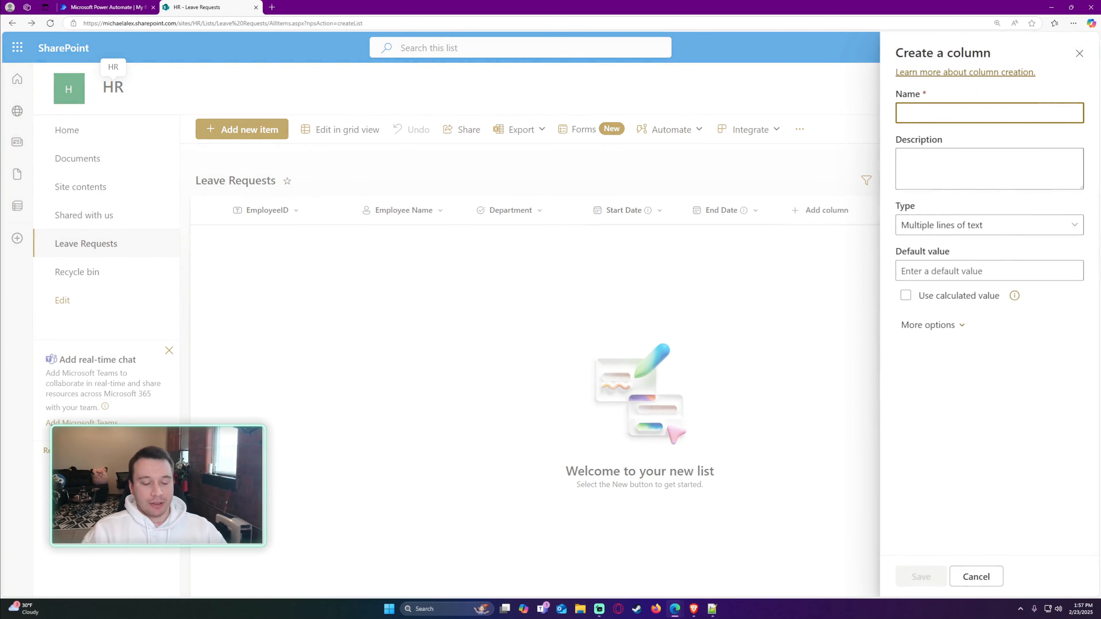
pyautogui.write('Reason of ')
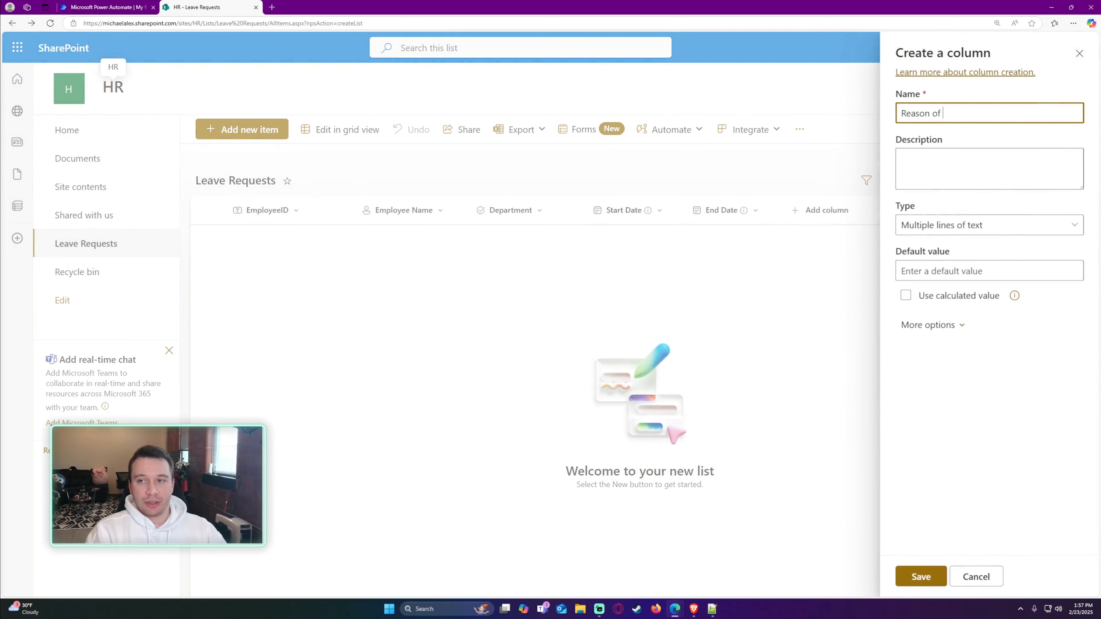
pyautogui.write('Leave of Absens')
pyautogui.press('BackSpace')
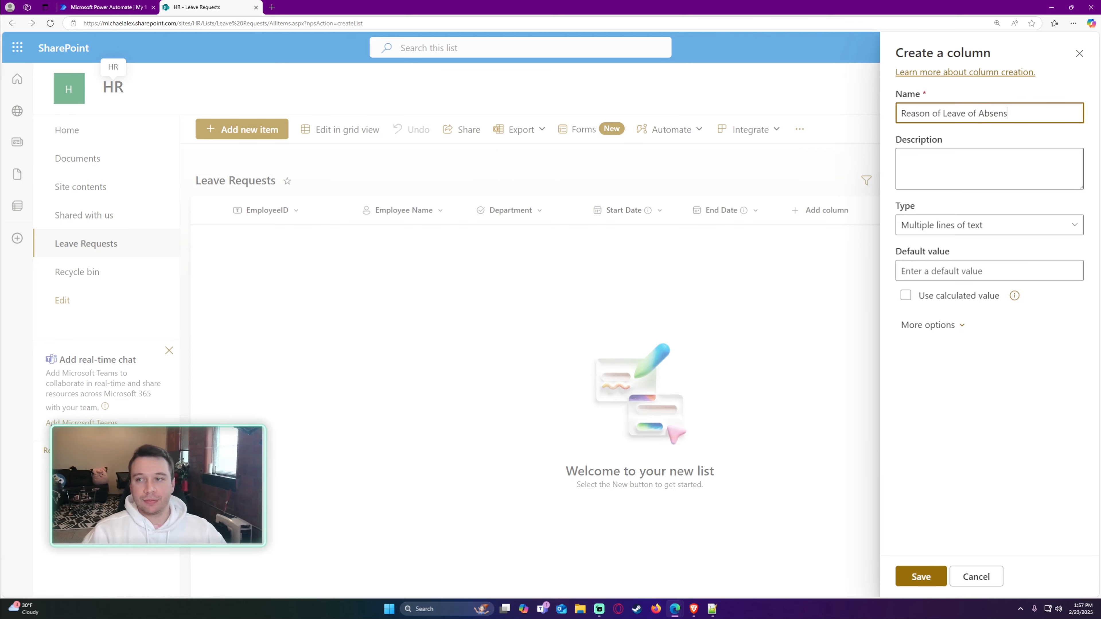
pyautogui.write('ce')
pyautogui.press('Tab')
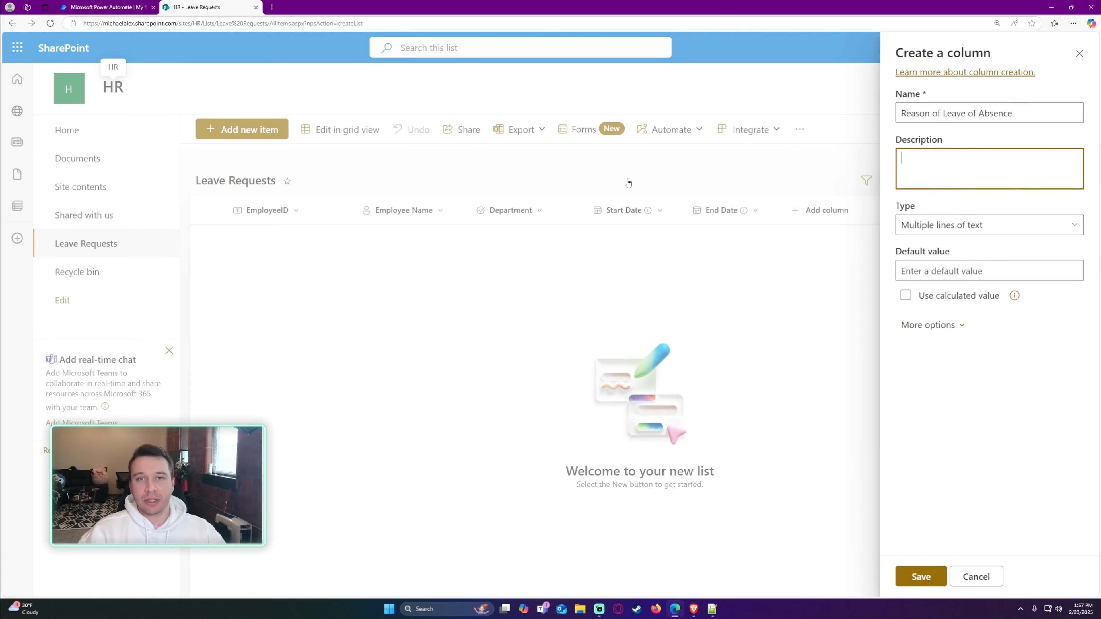
pyautogui.click(949, 138)
pyautogui.click(1006, 368)
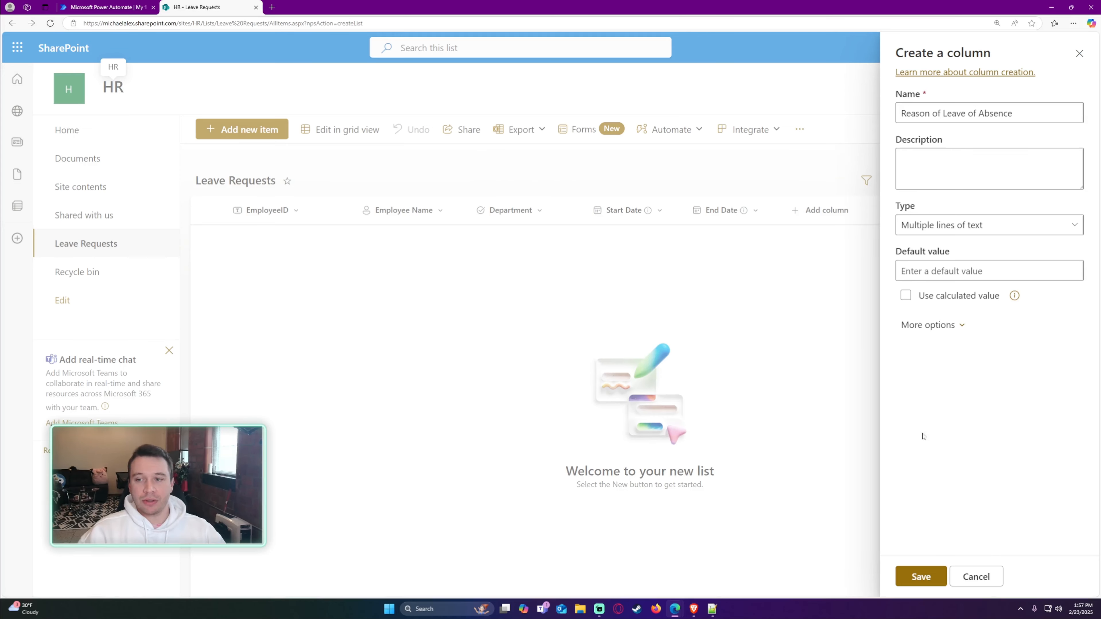
pyautogui.click(921, 576)
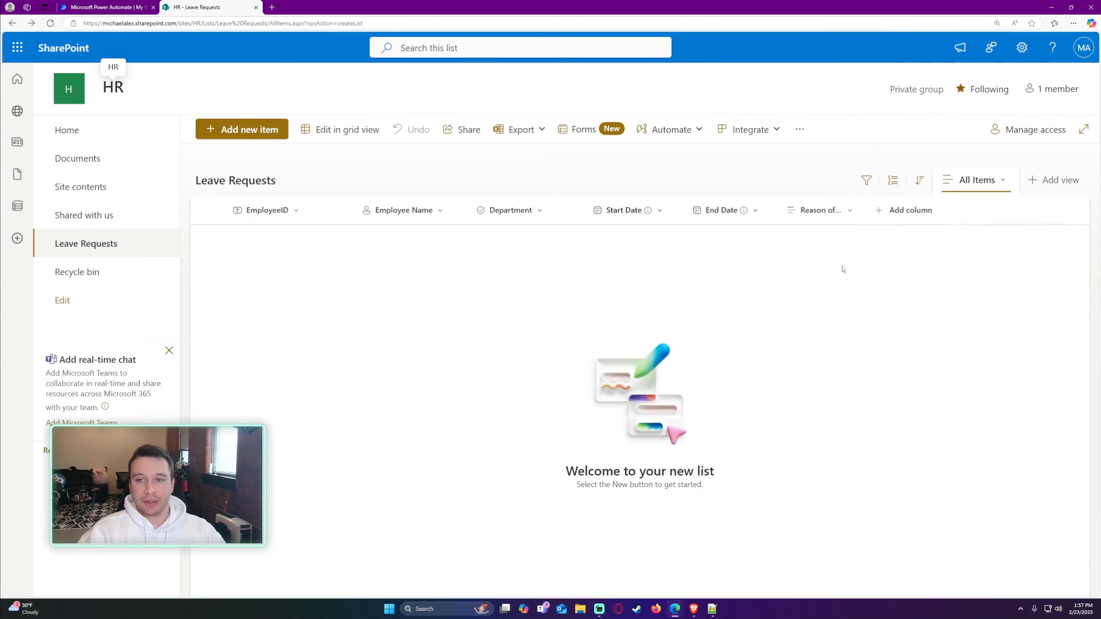
pyautogui.moveTo(862, 209); pyautogui.dragTo(936, 209)
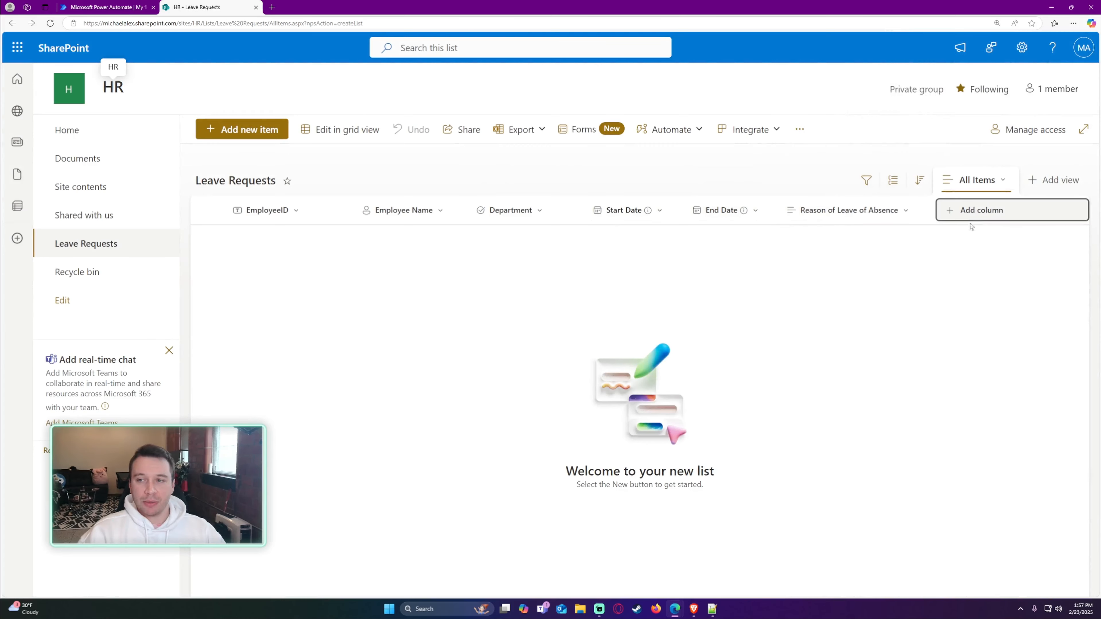
pyautogui.click(973, 212)
pyautogui.scroll(-4, 994, 341)
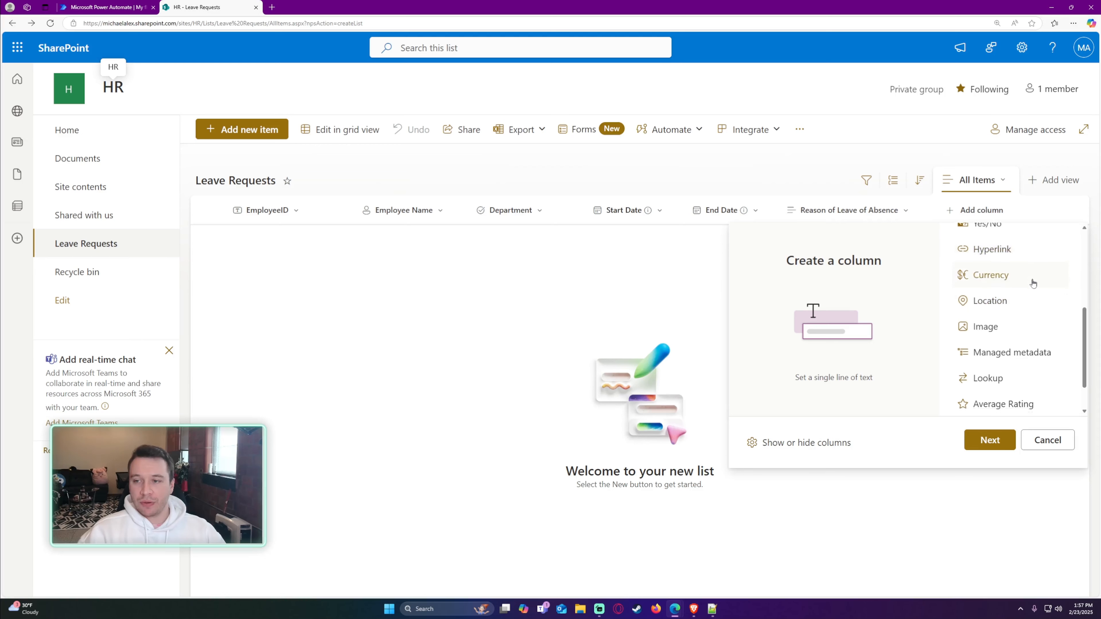
pyautogui.scroll(5, 1029, 335)
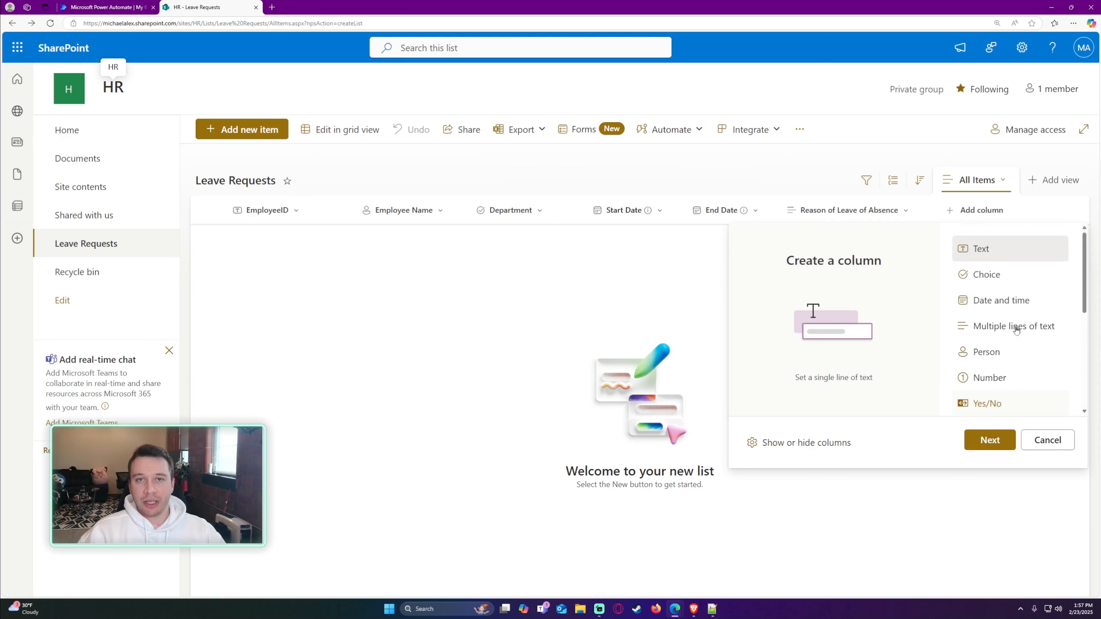
pyautogui.scroll(-4, 1017, 328)
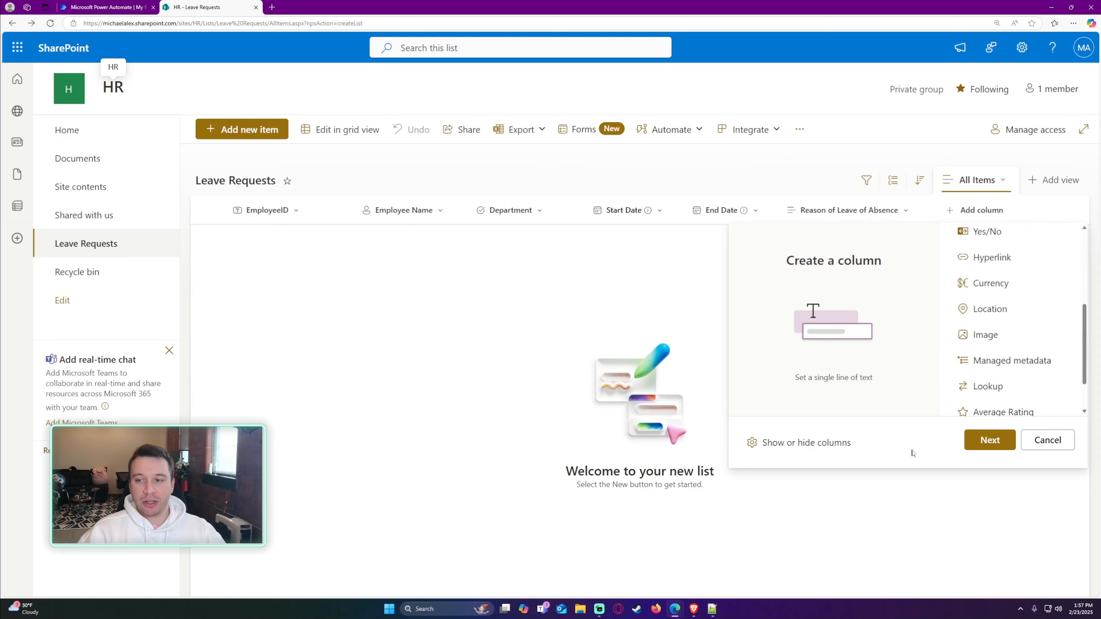
pyautogui.click(925, 505)
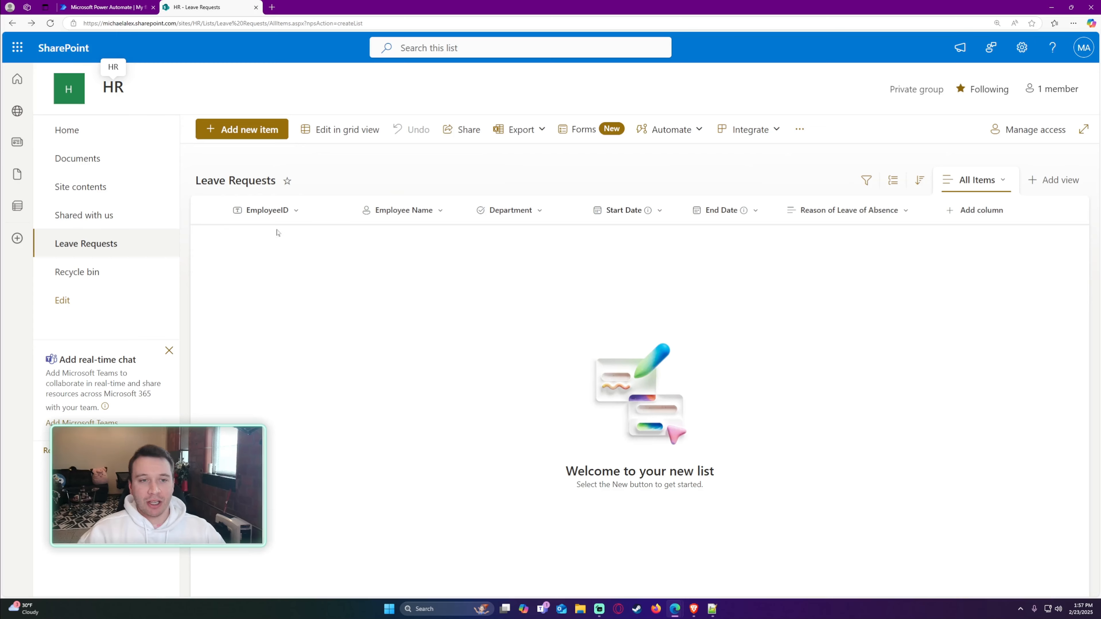
# Start a new item in the Leave Requests list and fill in the employee's ID
pyautogui.click(236, 133)
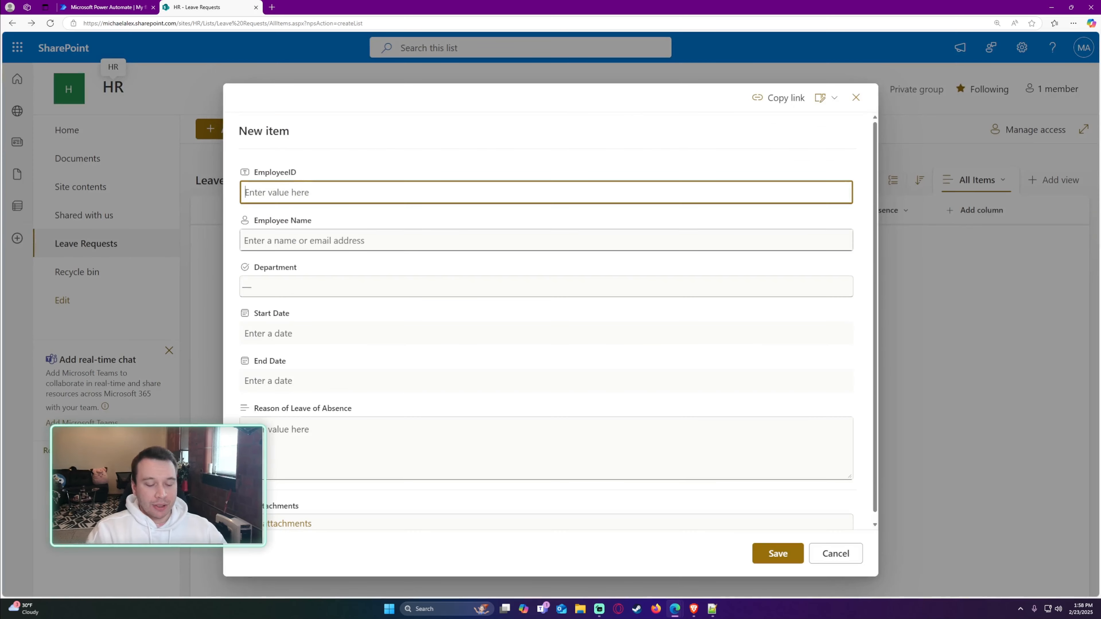
pyautogui.write('1')
pyautogui.write('D0')
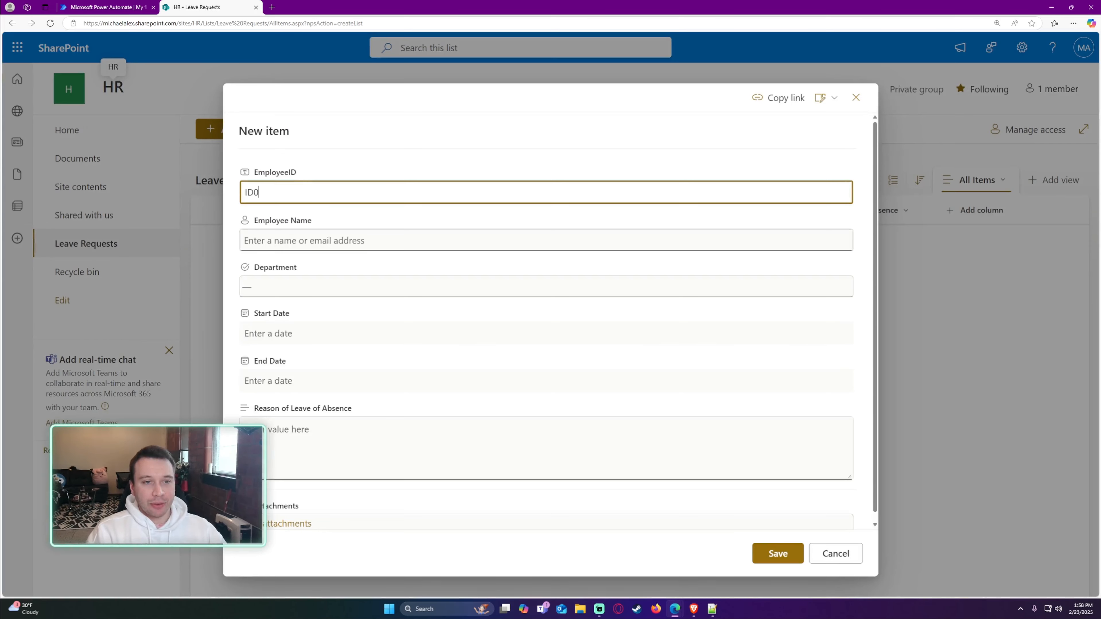
pyautogui.write('10')
pyautogui.press('Tab')
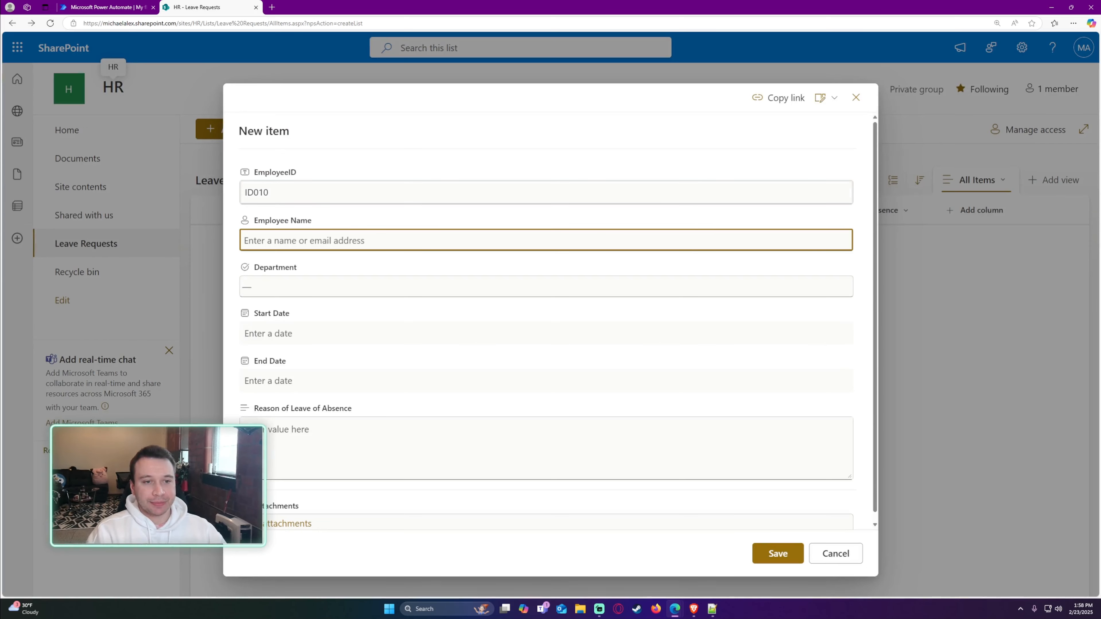
# Look up and assign the employee in Employee Name, and set Department to IT
pyautogui.write('bob')
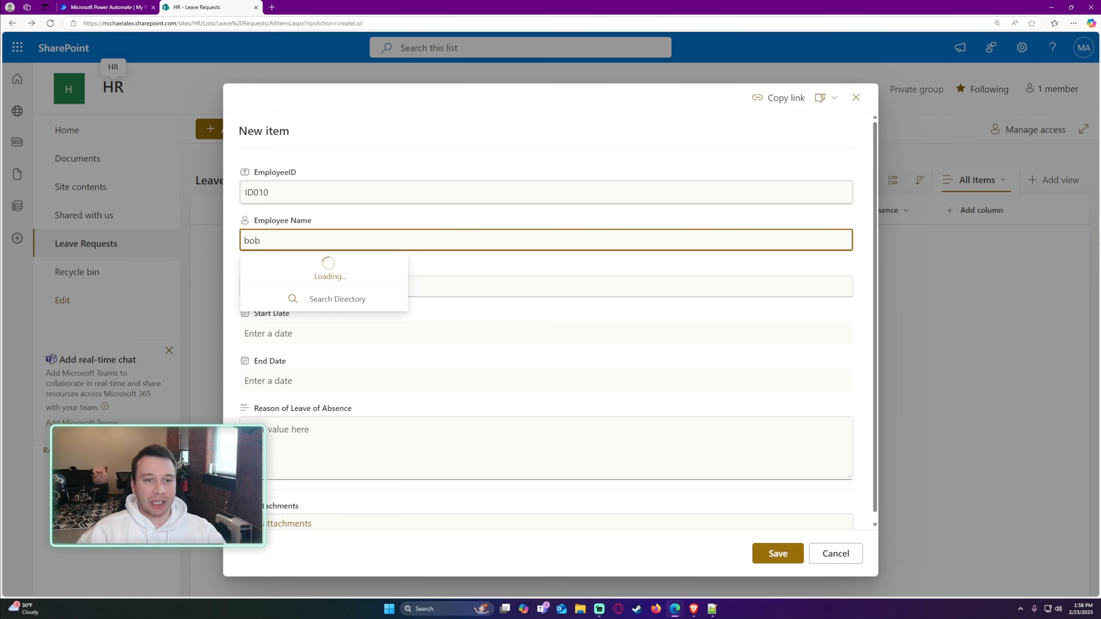
pyautogui.click(334, 271)
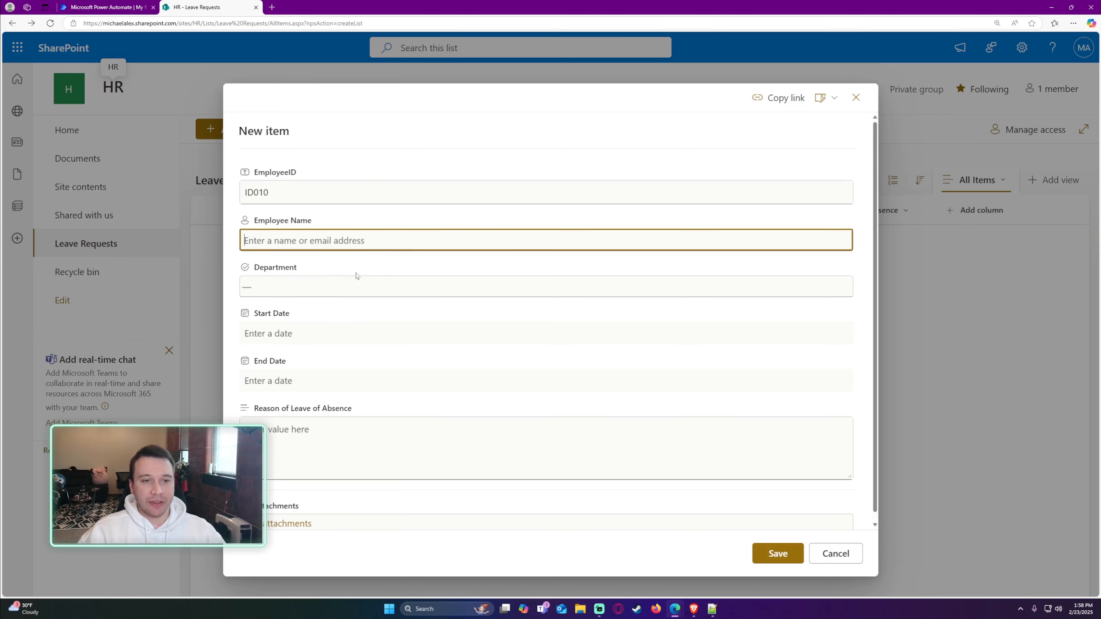
pyautogui.click(342, 291)
pyautogui.click(313, 367)
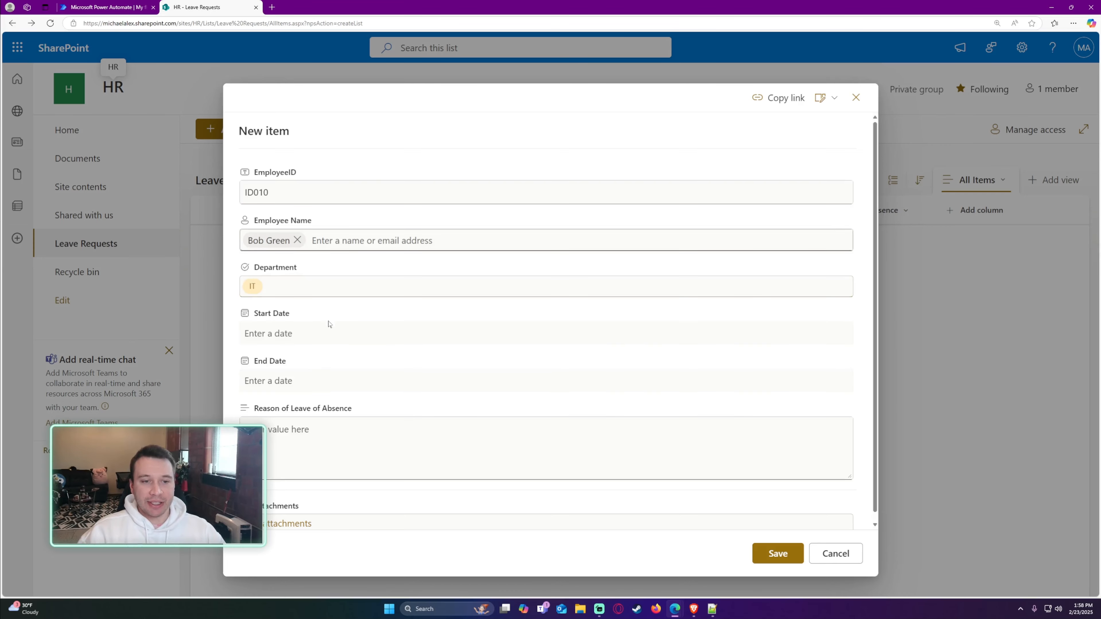
# Set the leave request's Start Date to 2/25/2025 and its End Date to 2/28/2025
pyautogui.click(329, 332)
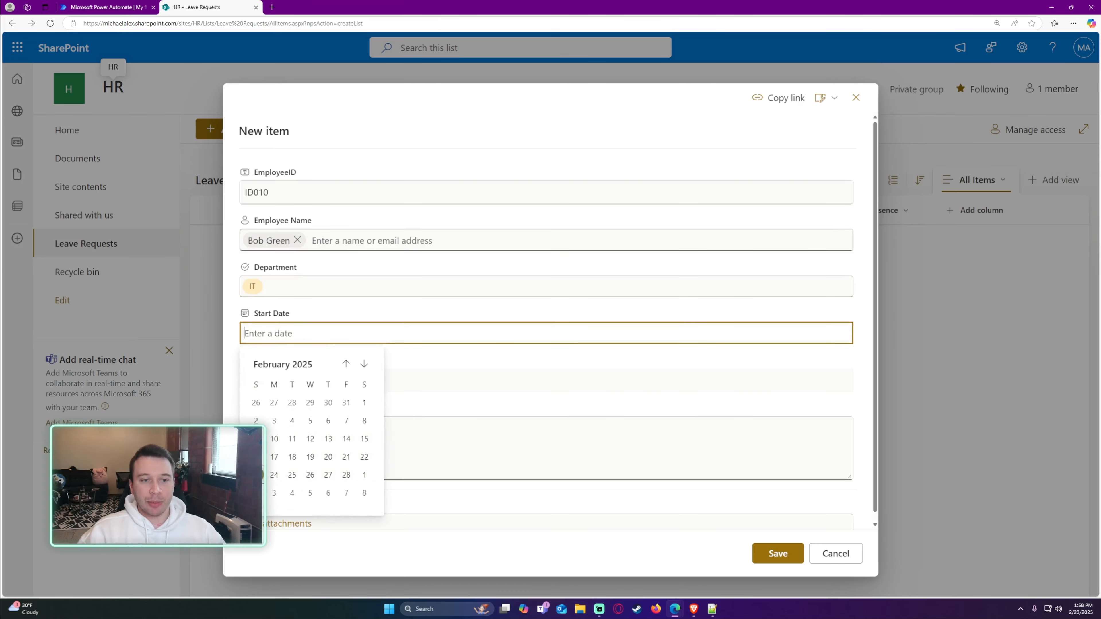
pyautogui.click(292, 475)
pyautogui.click(329, 381)
pyautogui.click(347, 524)
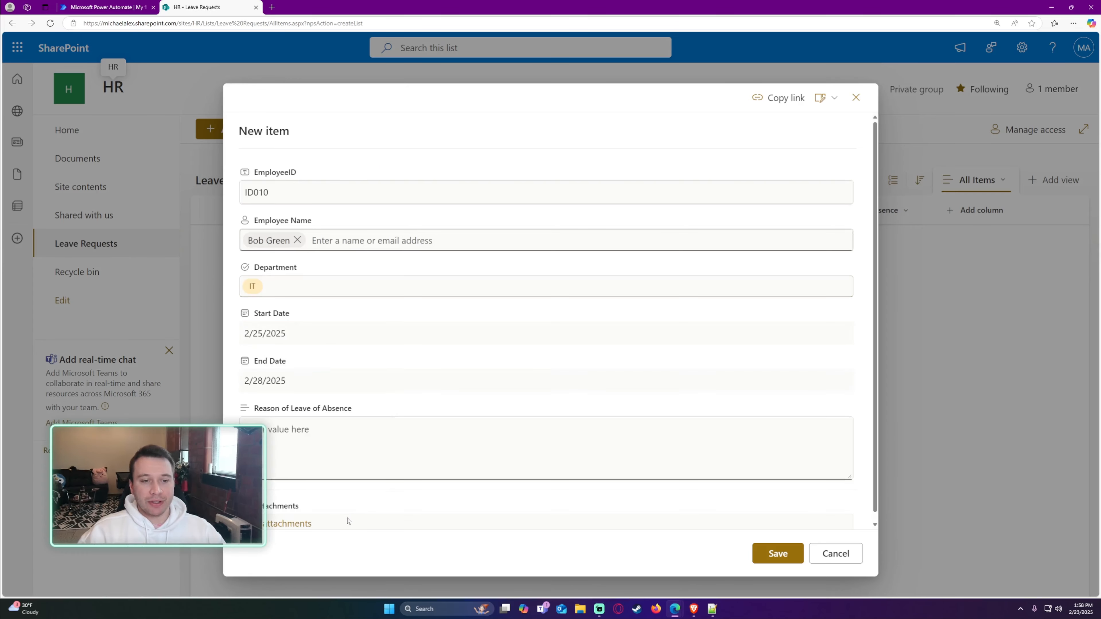
# Enter "Moving houses, need to take off" as the Reason of Leave of Absence and save the new item
pyautogui.click(387, 416)
pyautogui.write('V')
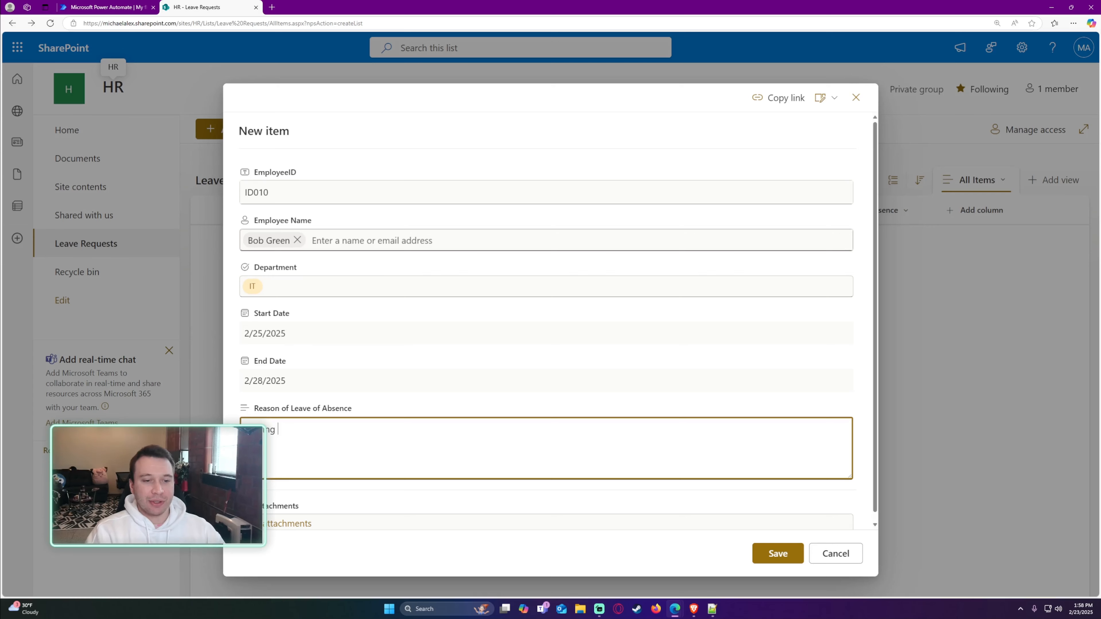
pyautogui.write('houses ')
pyautogui.write('need ot tak')
pyautogui.write('o take off')
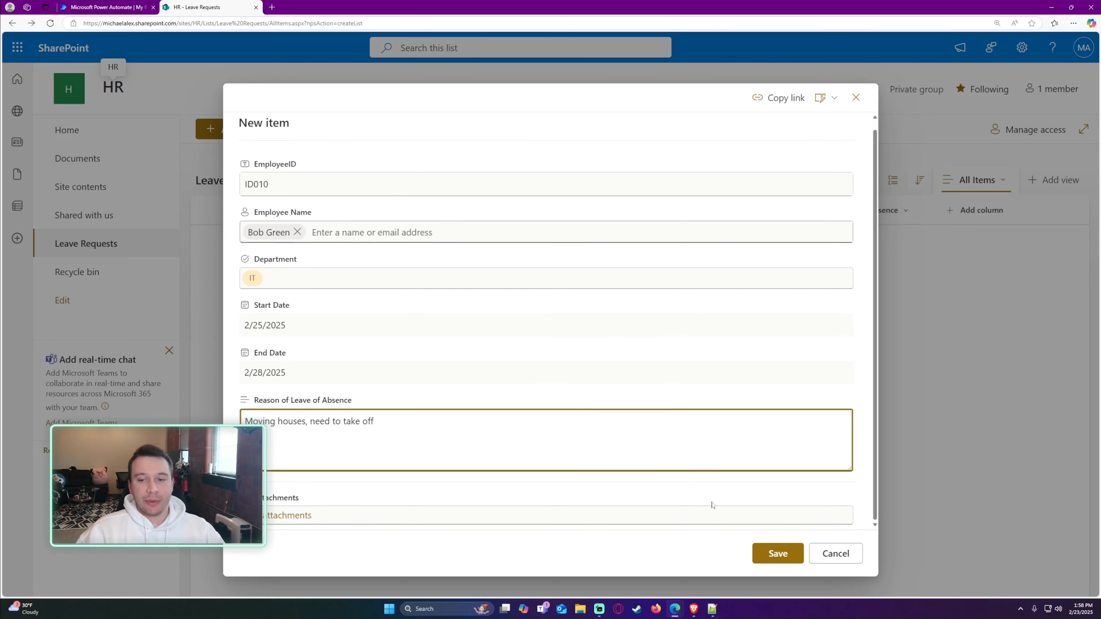
pyautogui.click(778, 553)
pyautogui.hotkey('ctrl', '-')
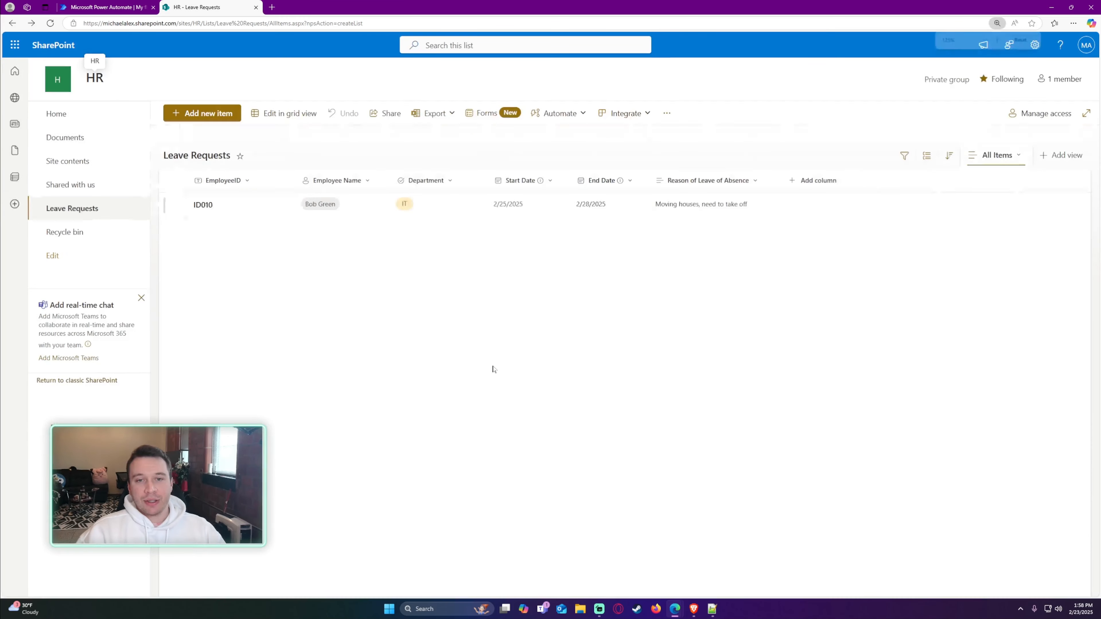